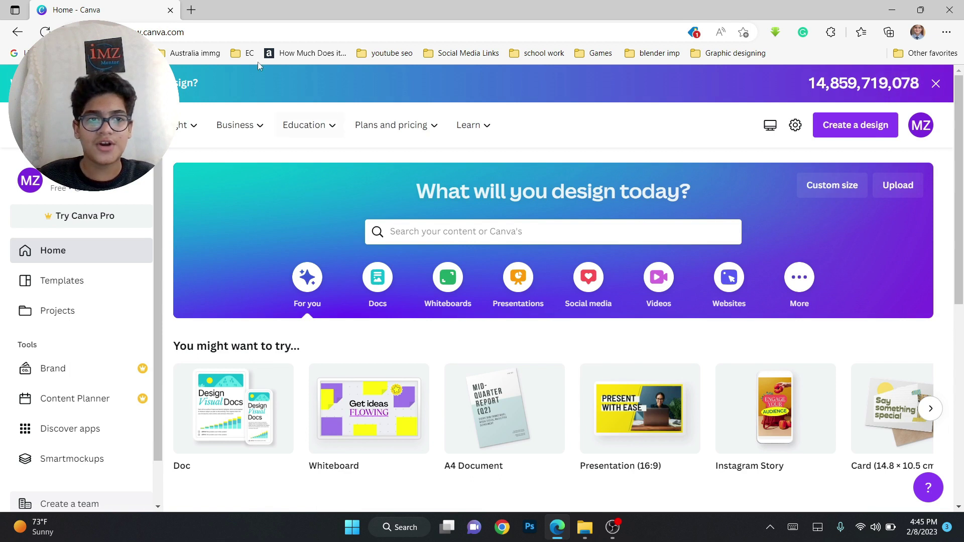
- Open the Canva website in a new browser tab and close the extra tabs
left_click(191, 10)
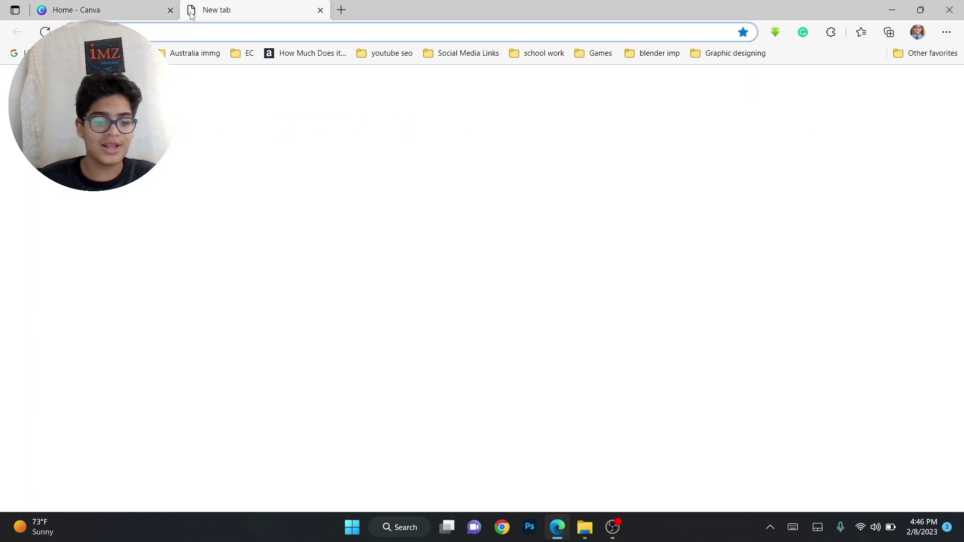
type("canva")
key("Return")
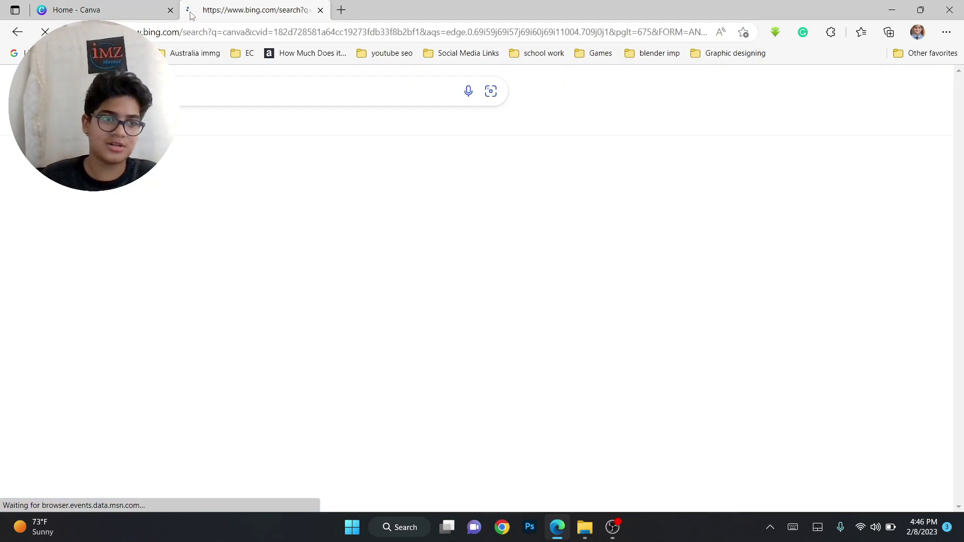
left_click(204, 186)
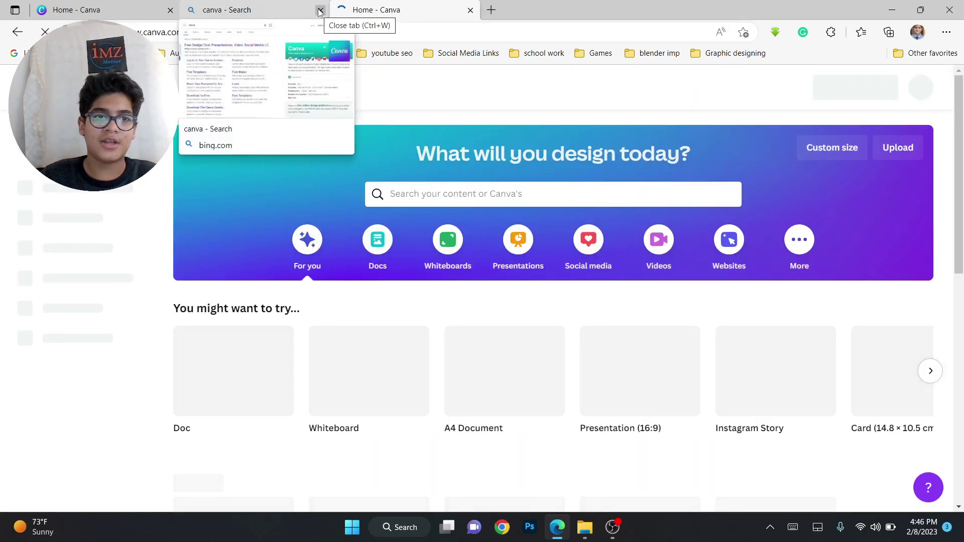
left_click(319, 10)
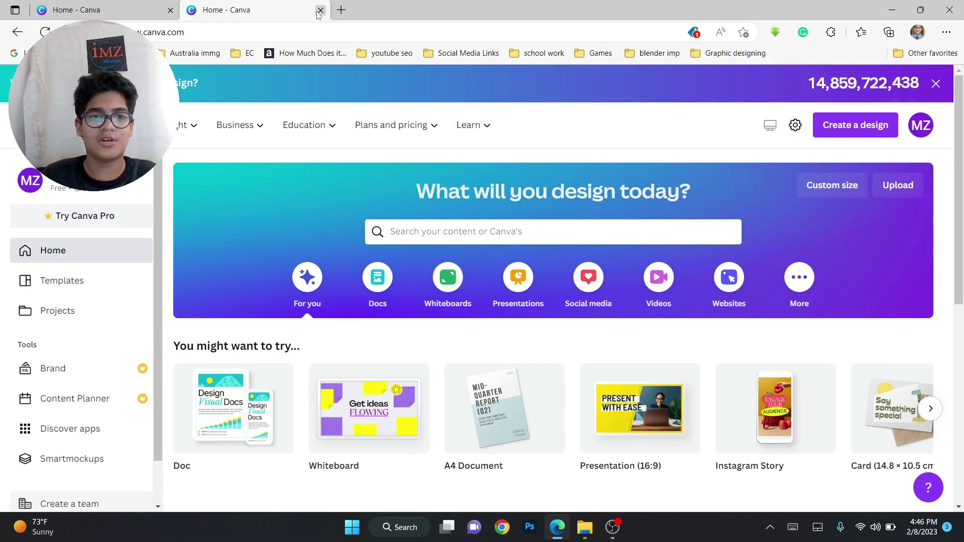
left_click(319, 10)
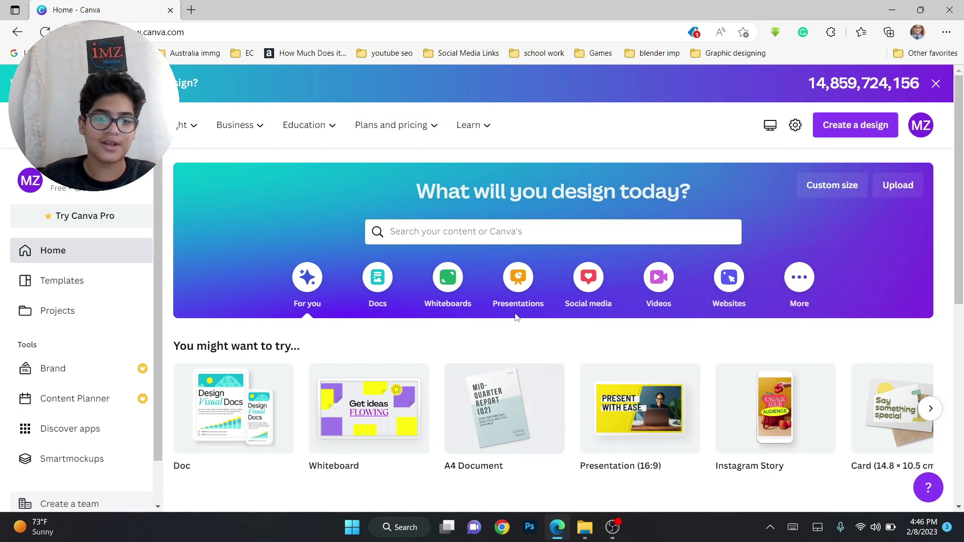
- Search the design types for 'Poster a4' and create a Poster (A3 Landscape) design
left_click(846, 131)
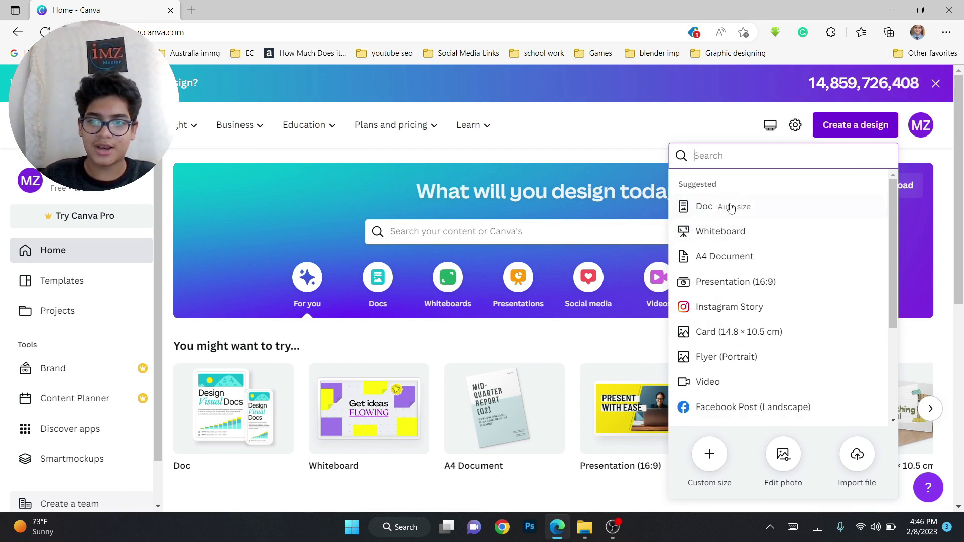
left_click(613, 157)
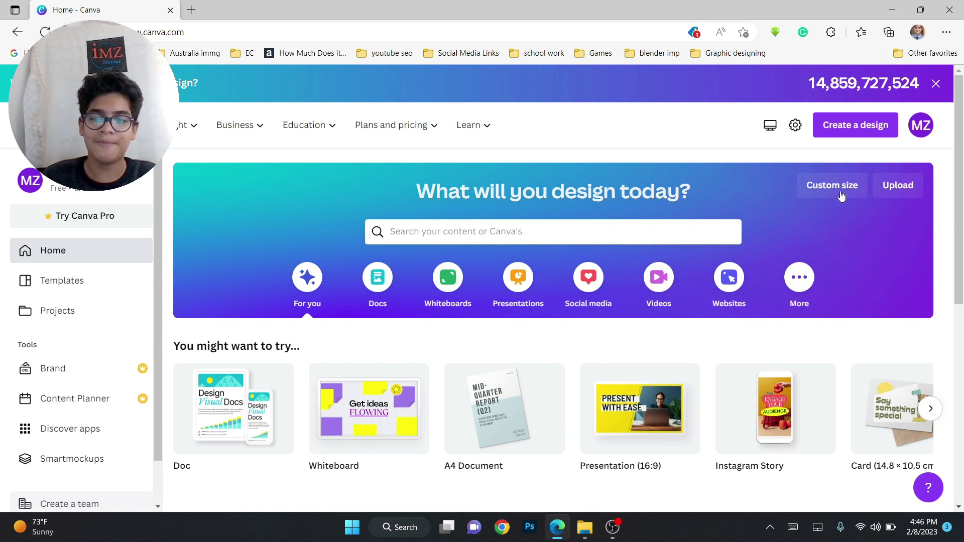
left_click(839, 124)
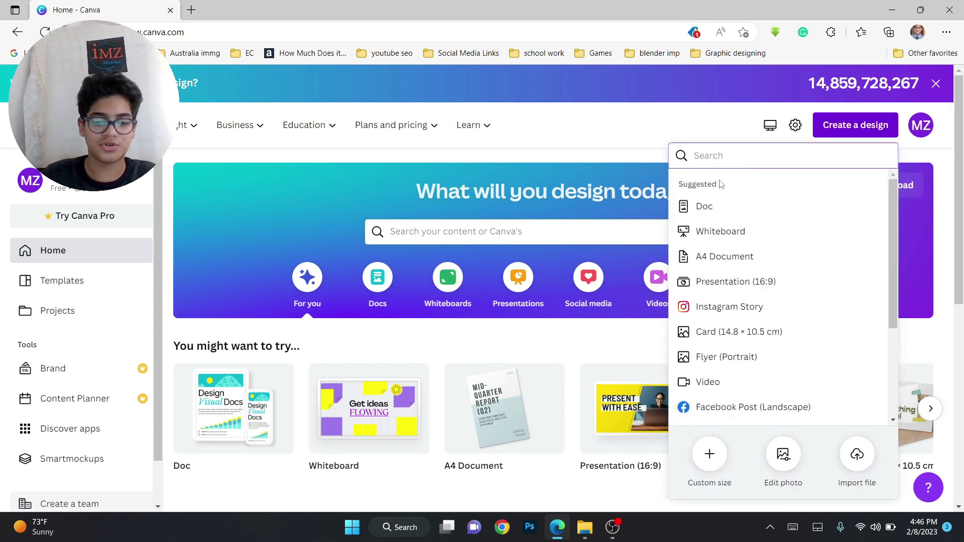
type("Post")
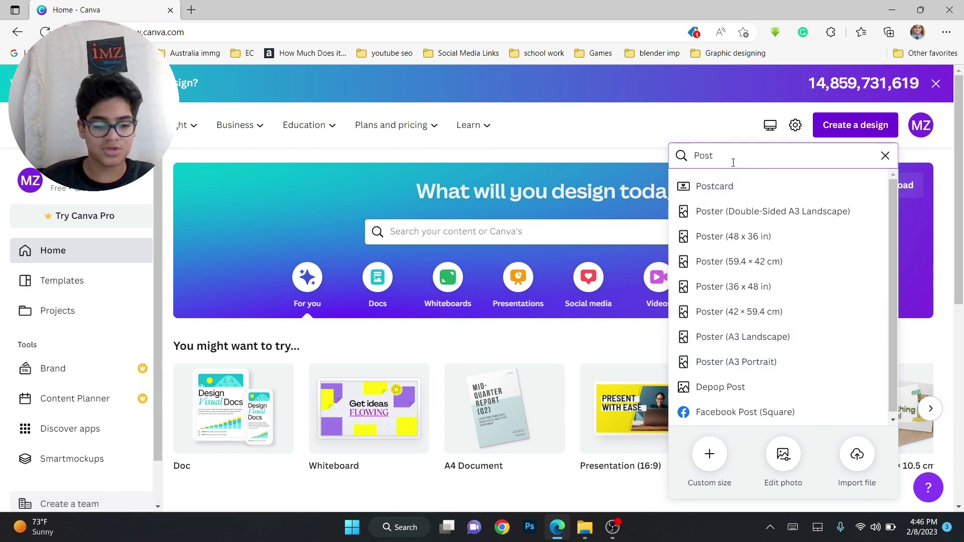
type("er a4")
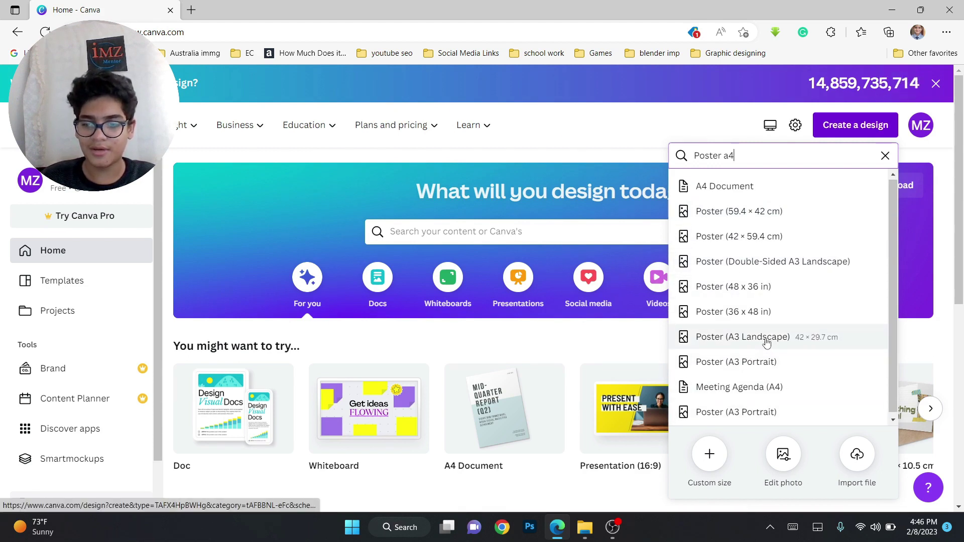
scroll(761, 349, "down", 1)
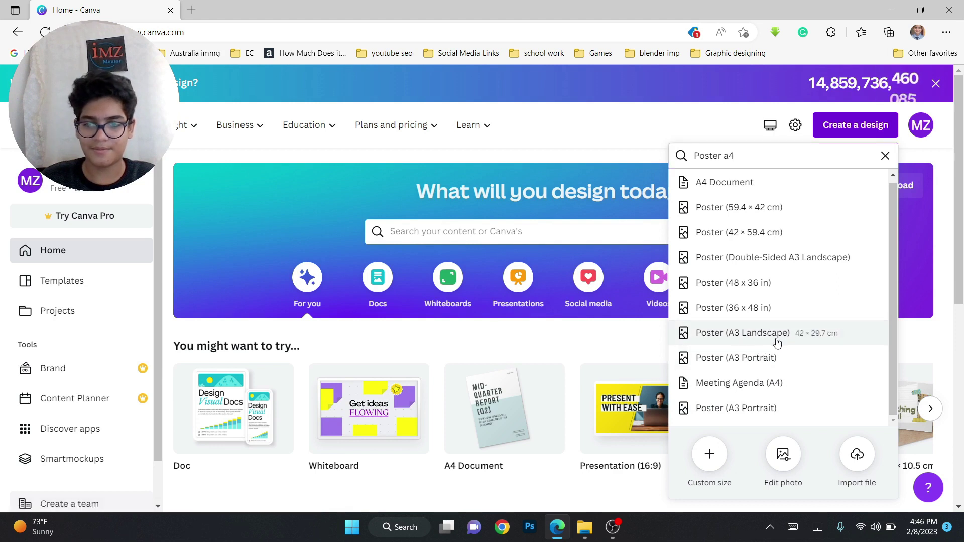
left_click(768, 341)
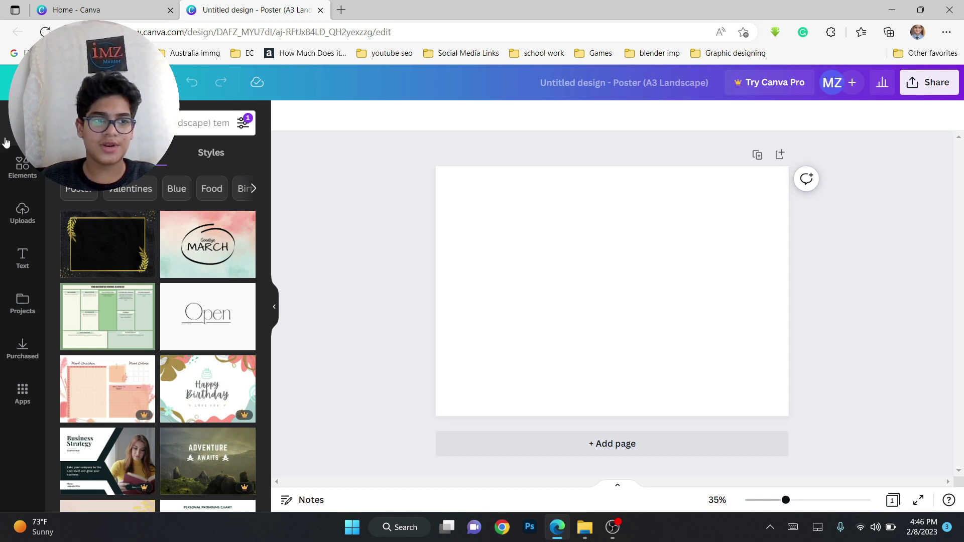
- Browse the Elements, Uploads, Text, Projects and Purchased libraries, returning to Elements
scroll(249, 246, "down", 10)
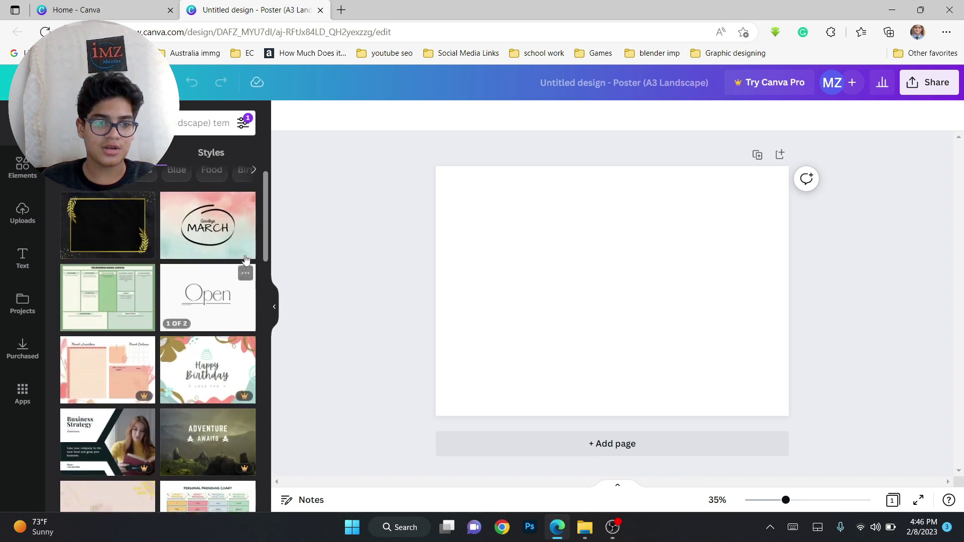
left_click(22, 165)
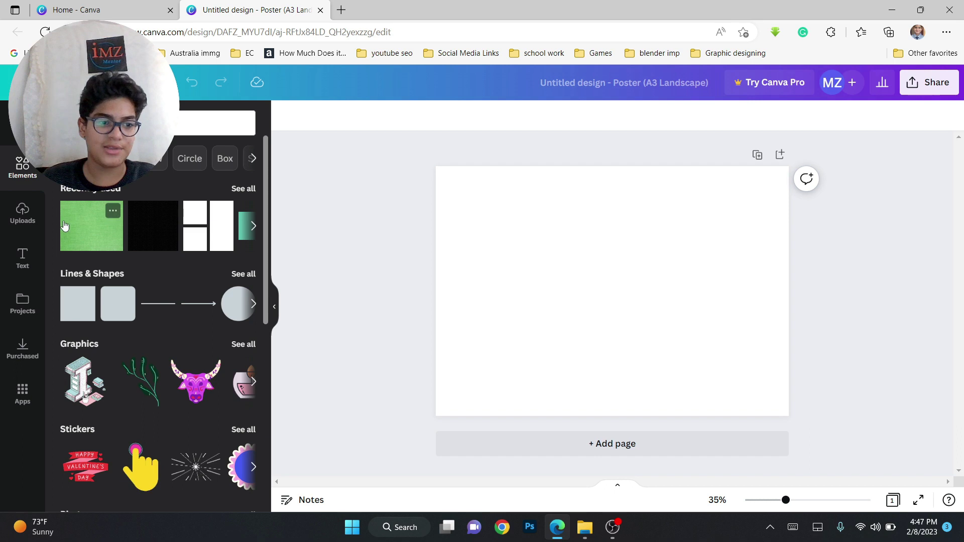
left_click(24, 211)
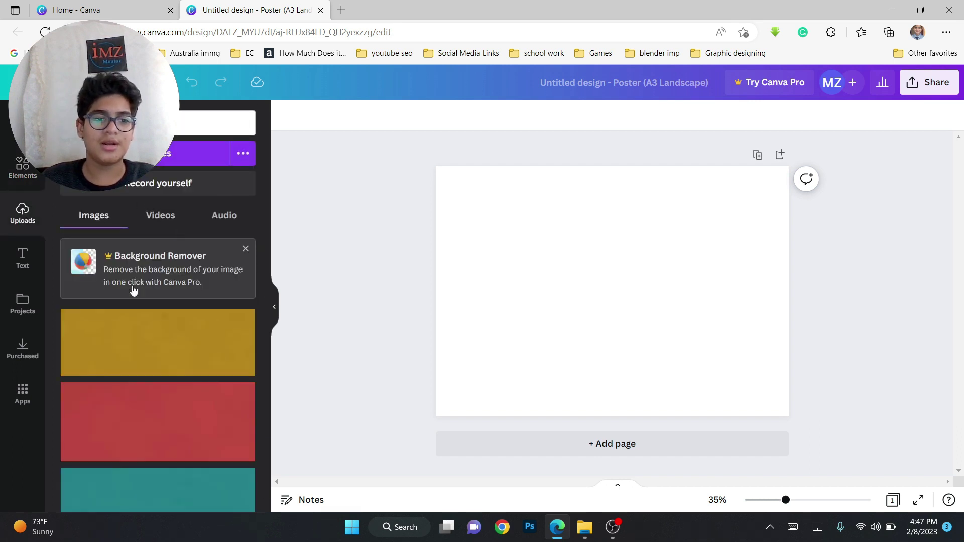
left_click(30, 268)
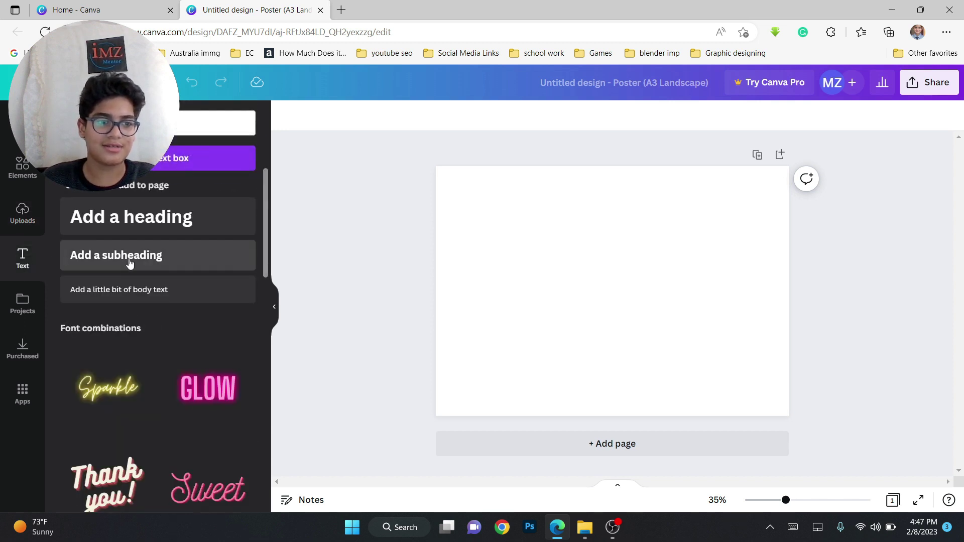
left_click(32, 300)
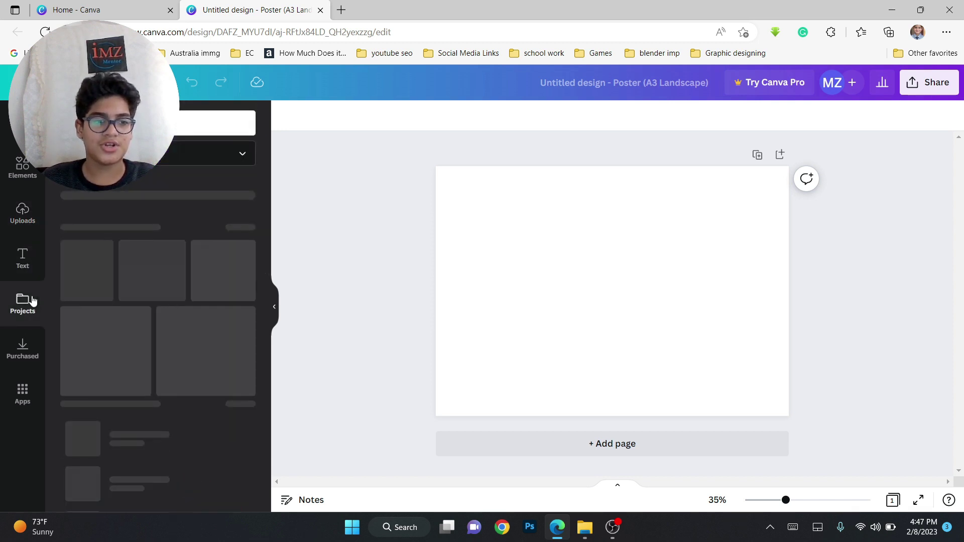
left_click(23, 351)
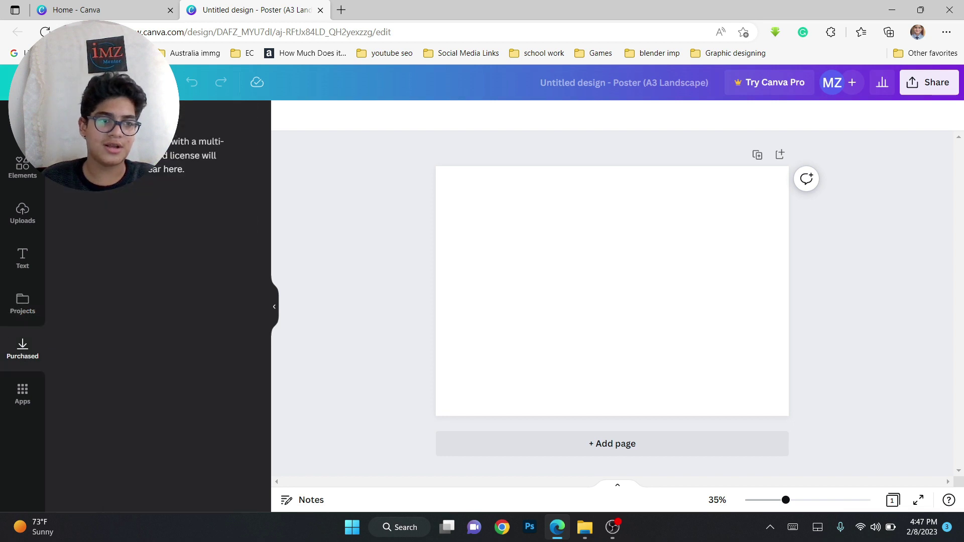
left_click(23, 168)
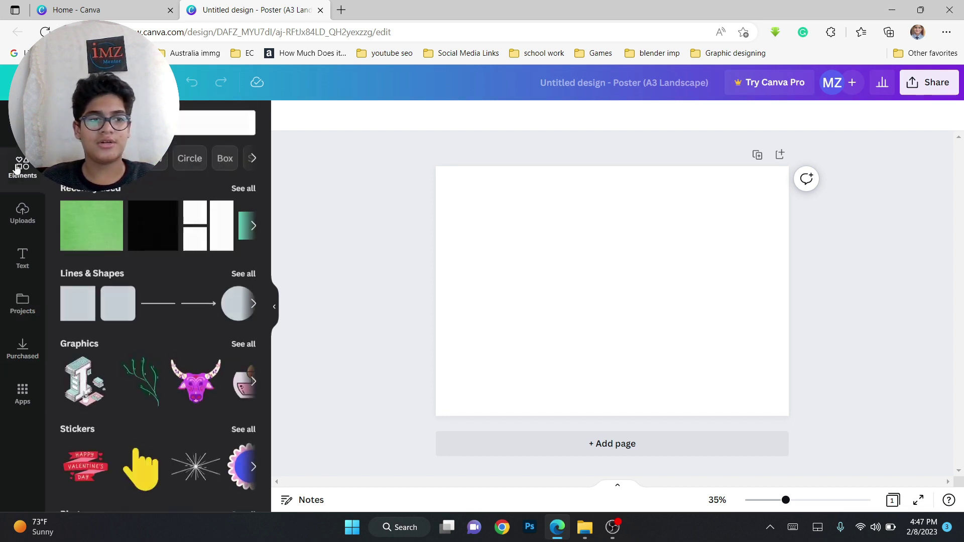
- Search the Elements library for background graphics
left_click(22, 126)
left_click(23, 183)
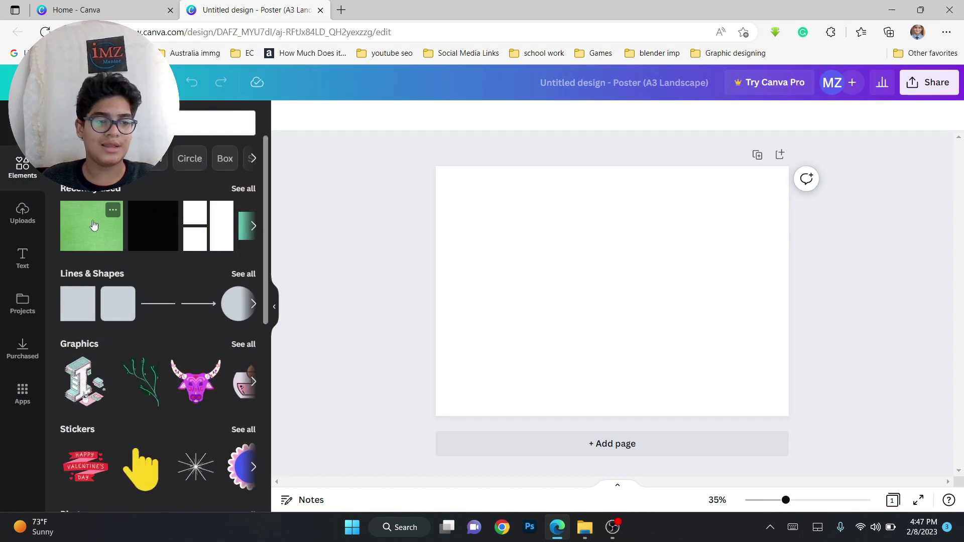
left_click(125, 124)
left_click(103, 179)
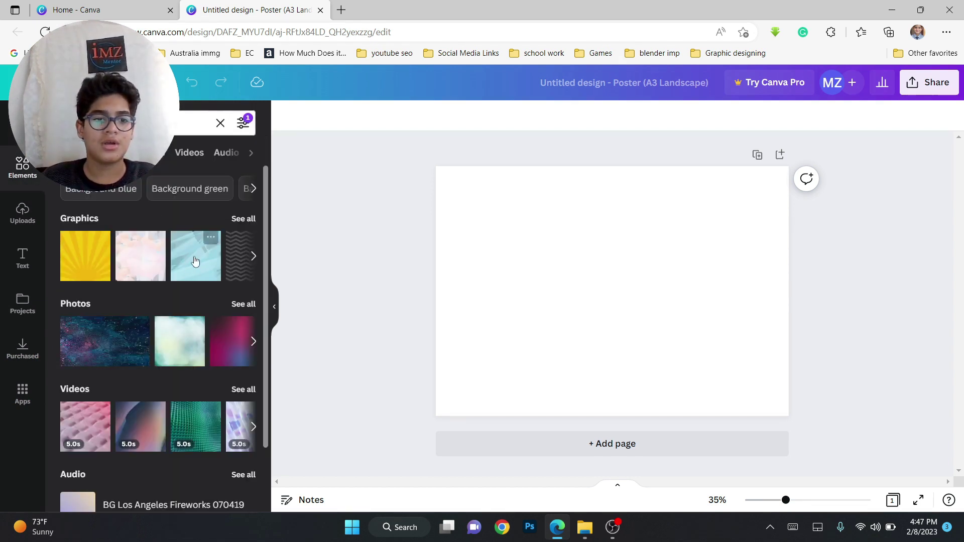
- Place the light blue brushstroke graphic at the page's top-left and stretch it to cover the whole page
left_click_drag(200, 257, 556, 275)
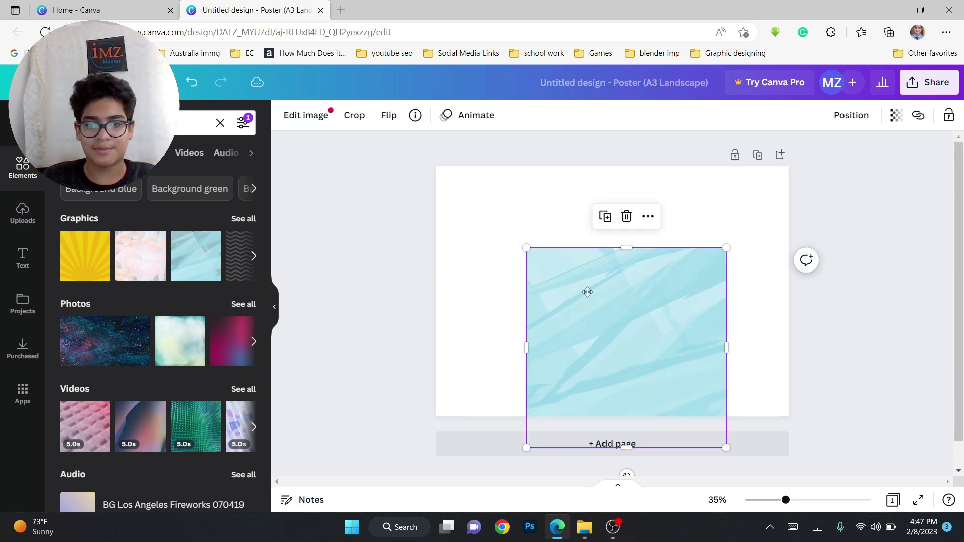
left_click_drag(598, 308, 519, 233)
left_click_drag(635, 366, 728, 372)
left_click_drag(691, 293, 788, 292)
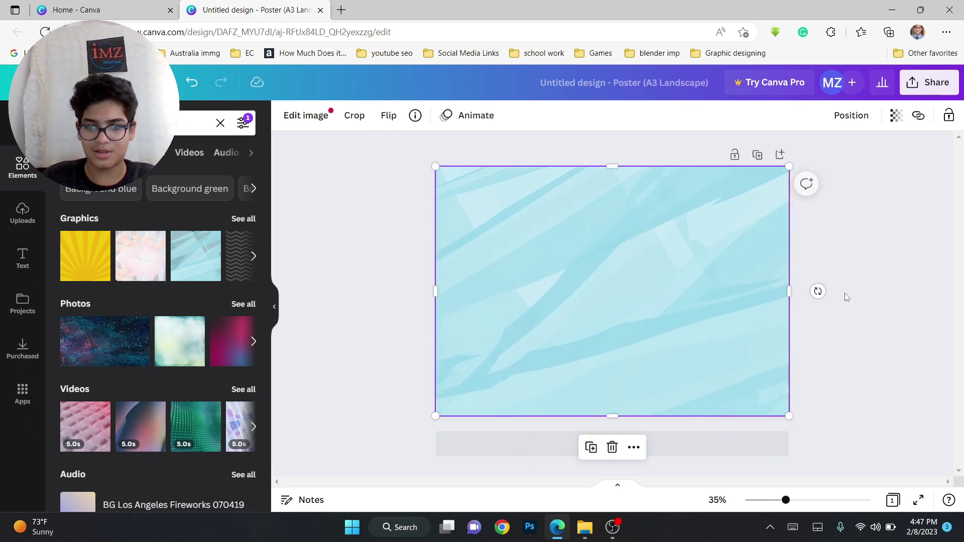
left_click(836, 293)
left_click(786, 289)
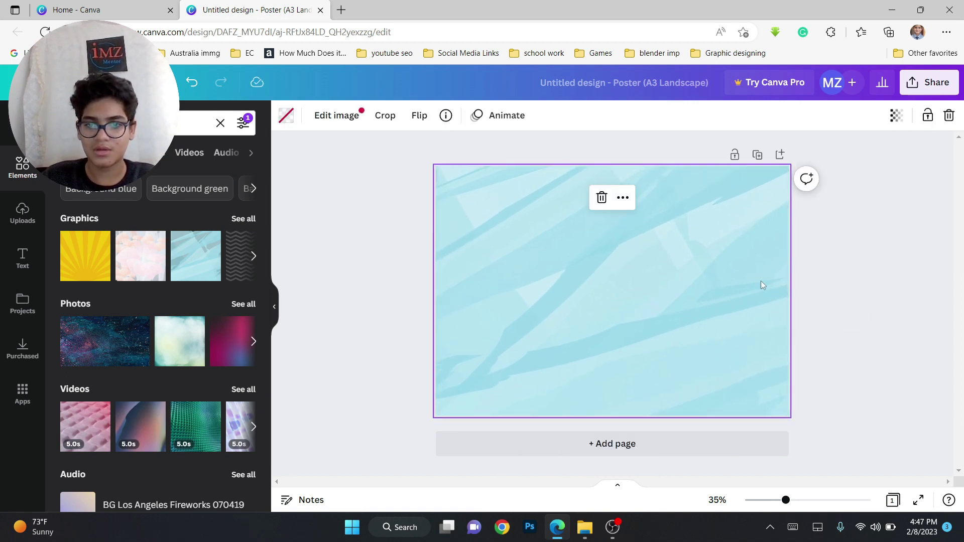
key("Escape")
left_click(544, 243)
key("Escape")
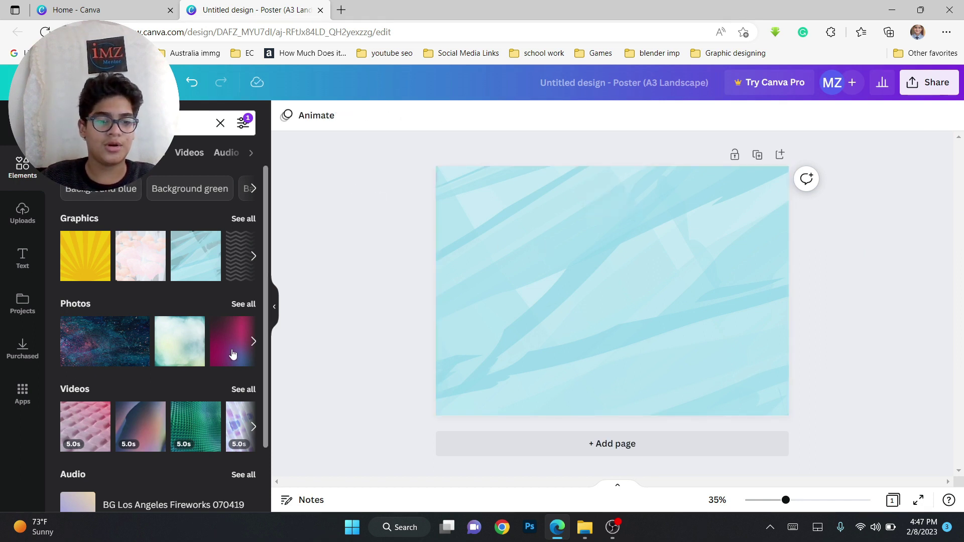
- Add the pink-blue gradient photo and roughly resize it to about 28.7 by 23.8
left_click(234, 354)
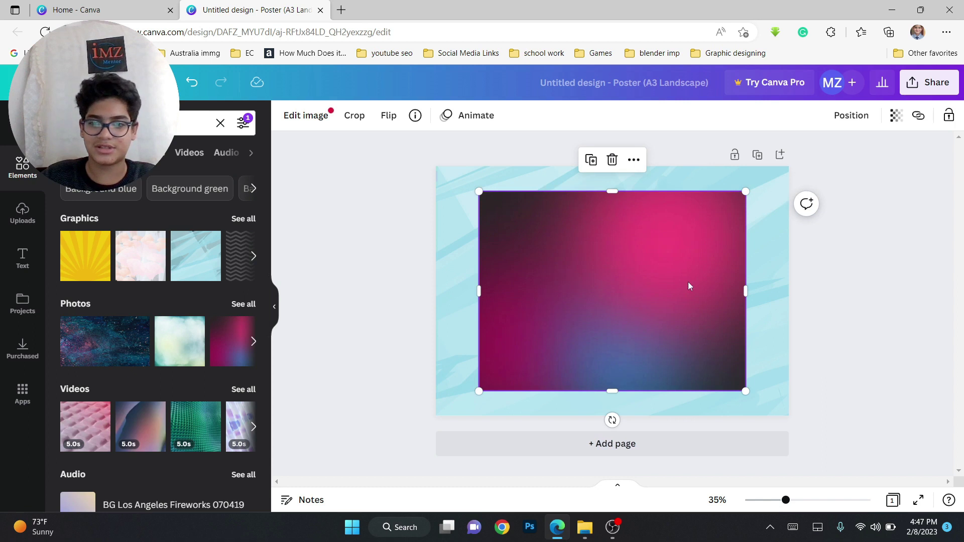
left_click_drag(748, 290, 600, 281)
left_click_drag(539, 194, 530, 236)
left_click_drag(572, 287, 721, 358)
left_click_drag(622, 314, 668, 324)
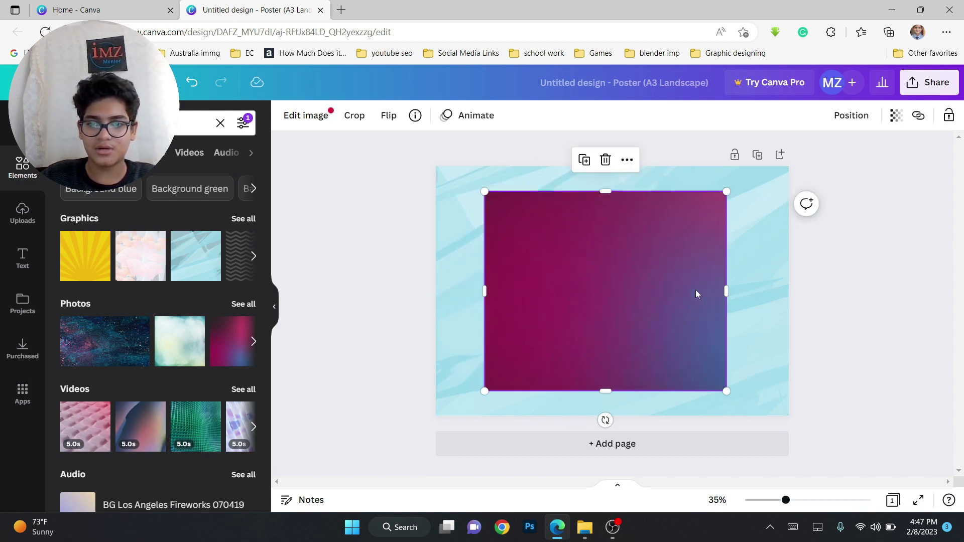
left_click(875, 151)
left_click(714, 195)
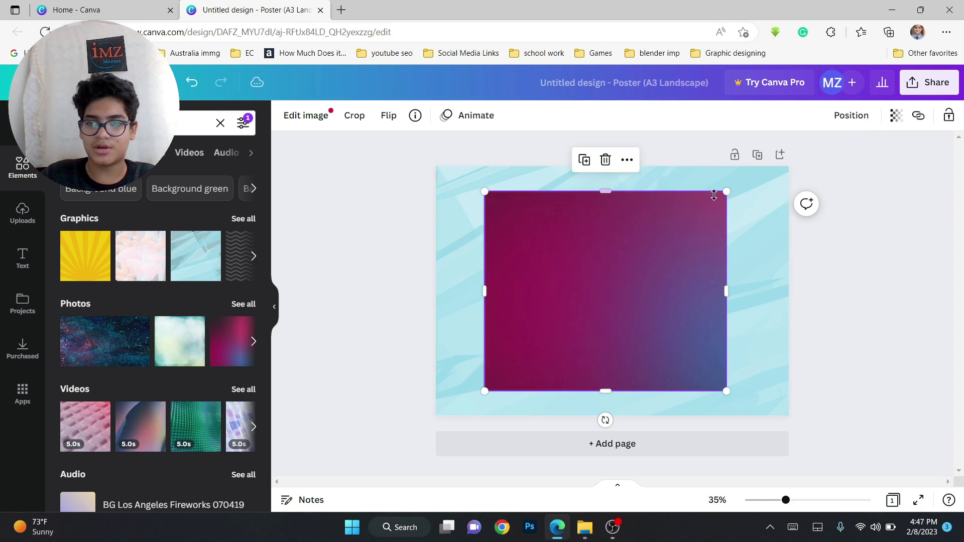
- Set the gradient photo's transparency to 15 and stretch it from the top-left to fill the page
left_click(896, 116)
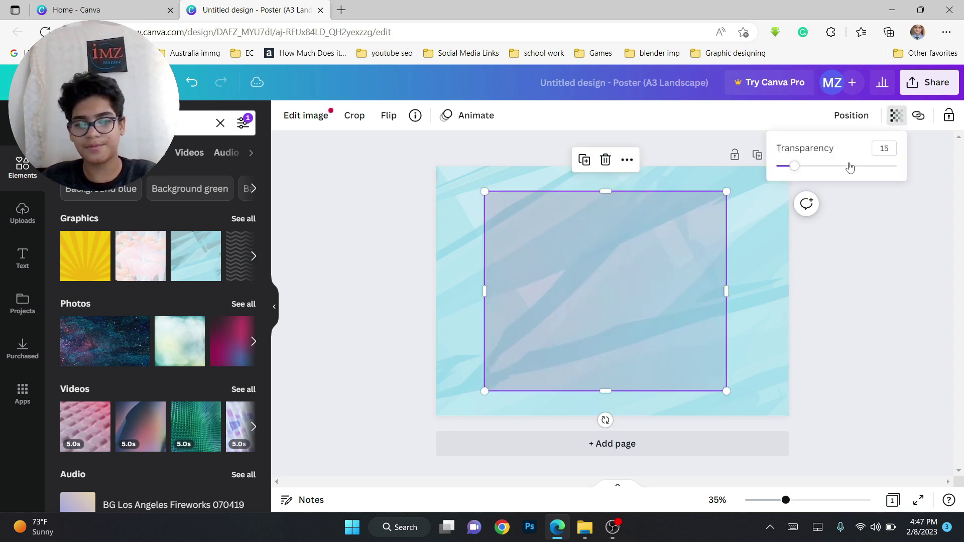
left_click_drag(631, 266, 583, 244)
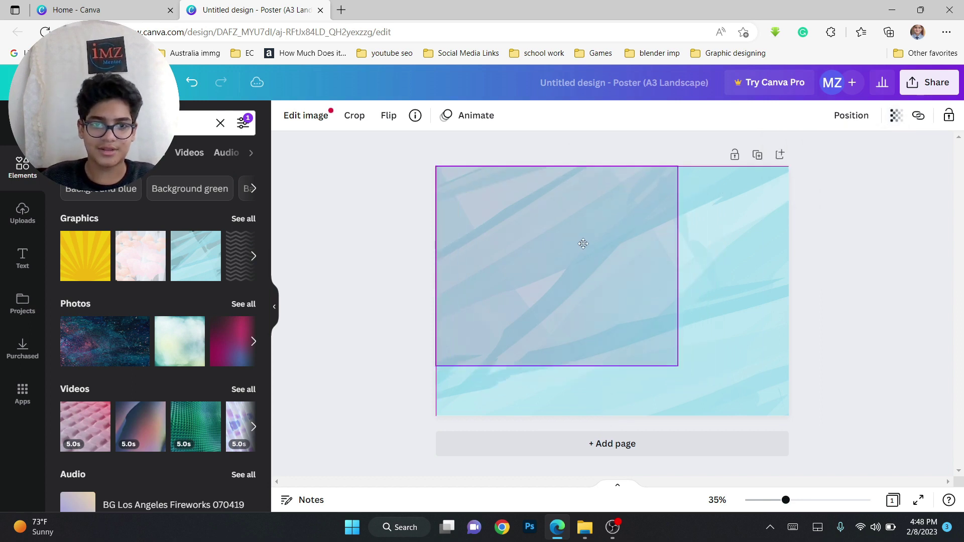
left_click_drag(679, 366, 746, 382)
left_click_drag(653, 344, 790, 293)
left_click_drag(667, 310, 670, 308)
key("Delete")
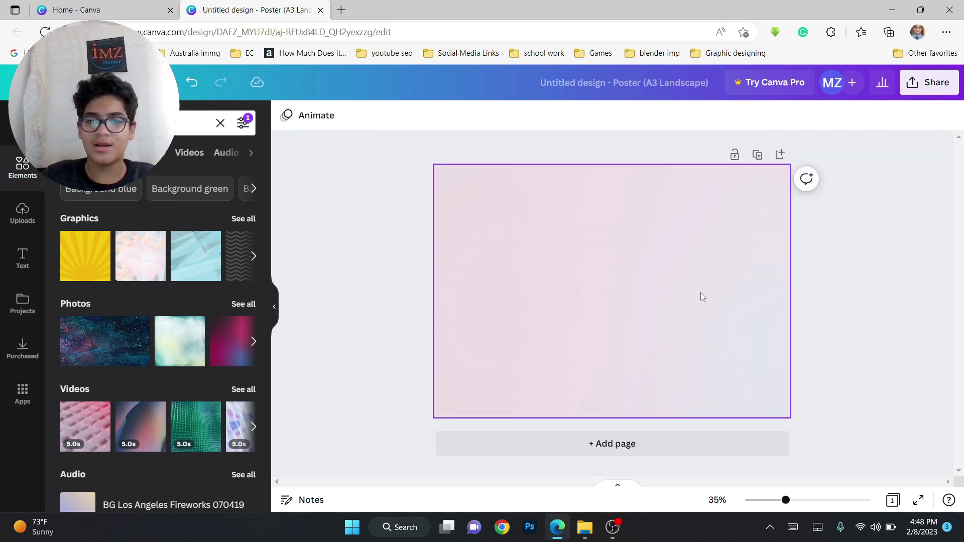
key("ctrl+z")
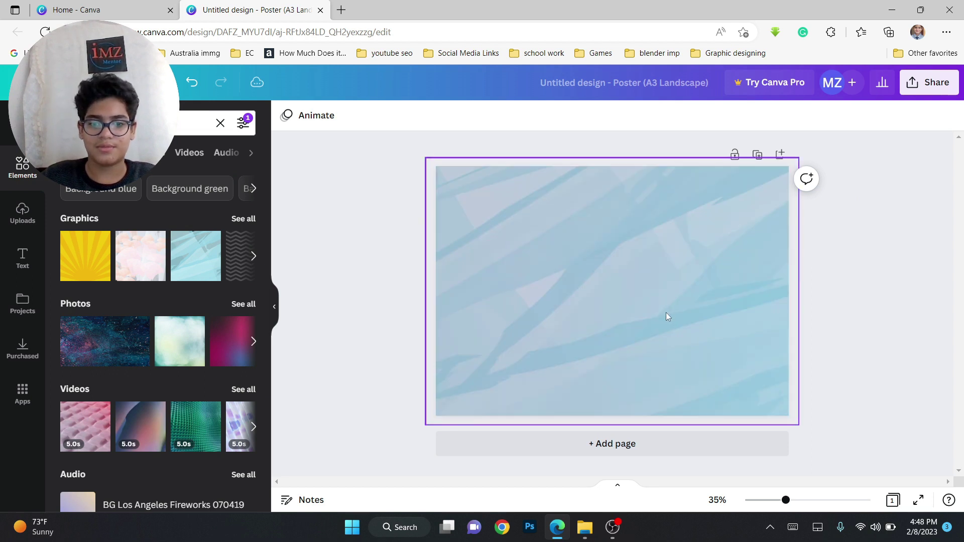
- Lower the gradient overlay's transparency to 13
left_click(494, 256)
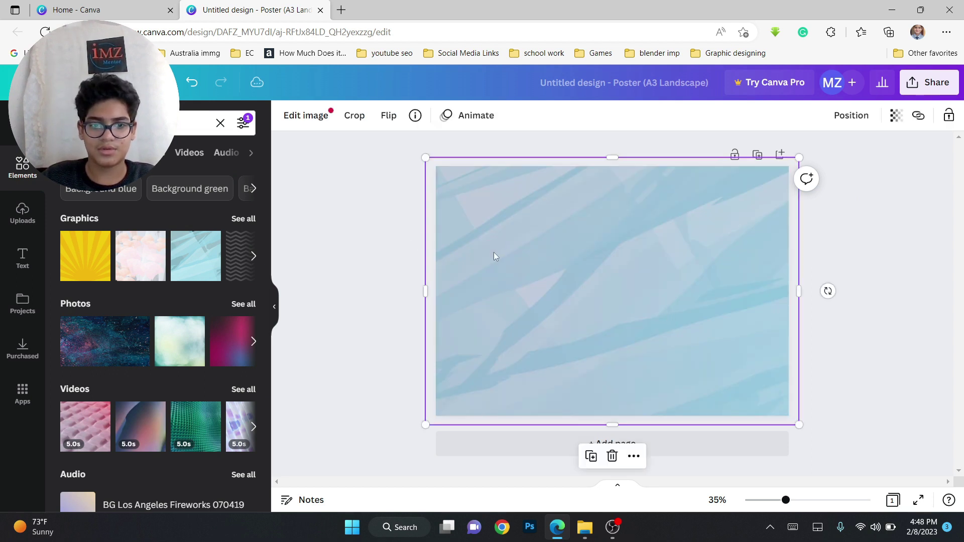
left_click(897, 115)
mouse_move(794, 166)
left_mouse_down()
mouse_move(809, 168)
mouse_move(797, 171)
left_mouse_up()
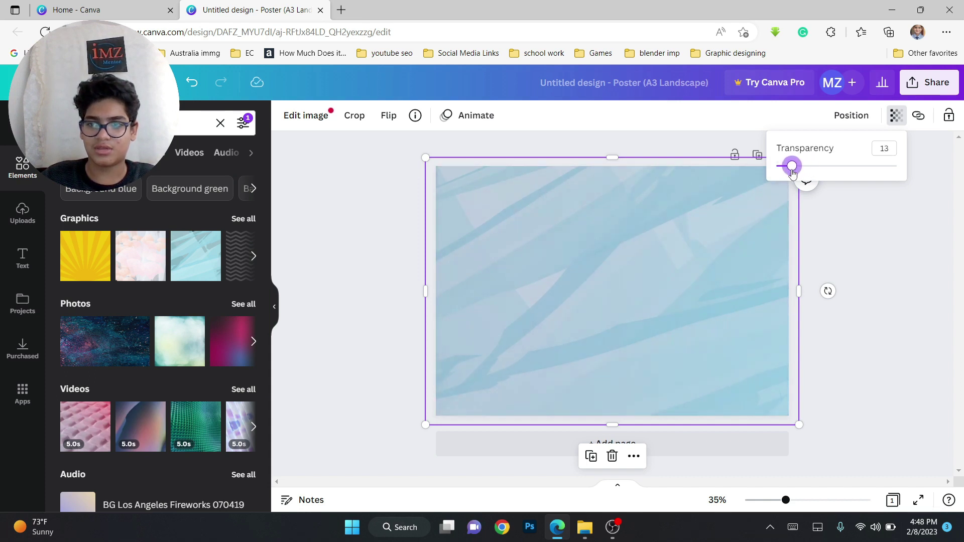
left_click(814, 261)
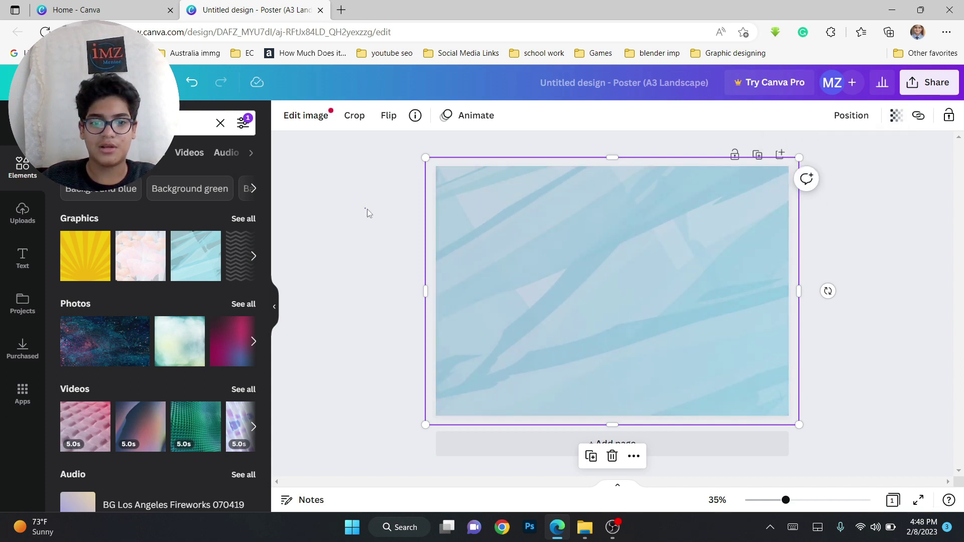
key("Delete")
key("ctrl+z")
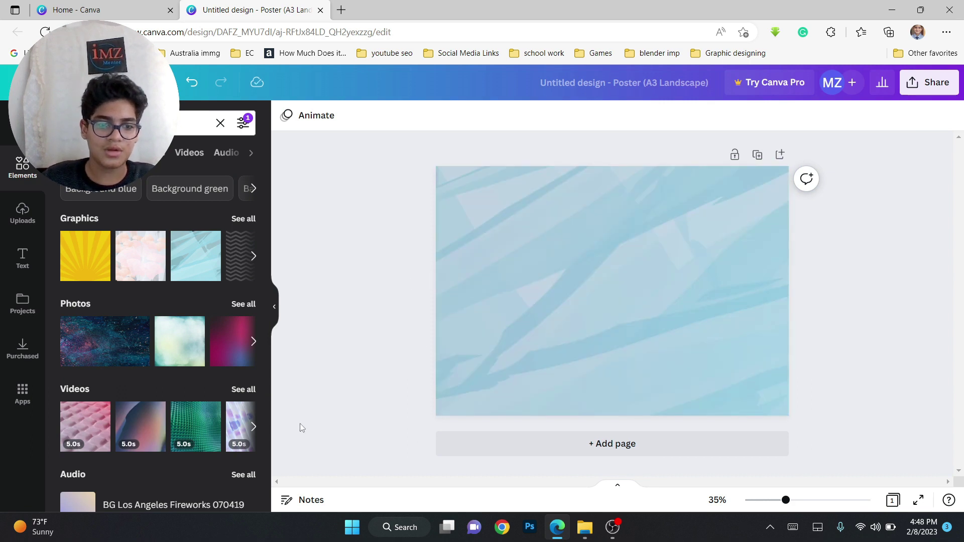
- Show the full gallery of background graphics results in Elements
left_click(150, 123)
key("Escape")
left_click(243, 218)
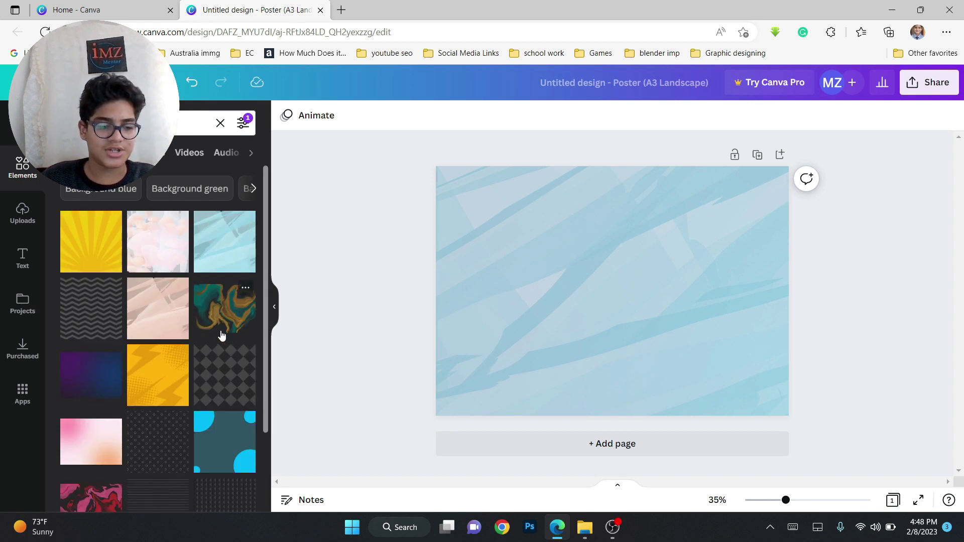
- Add the dotted circle pattern, enlarge it to 45.5 by 45.5 over the page, and lower its transparency
scroll(214, 381, "down", 3)
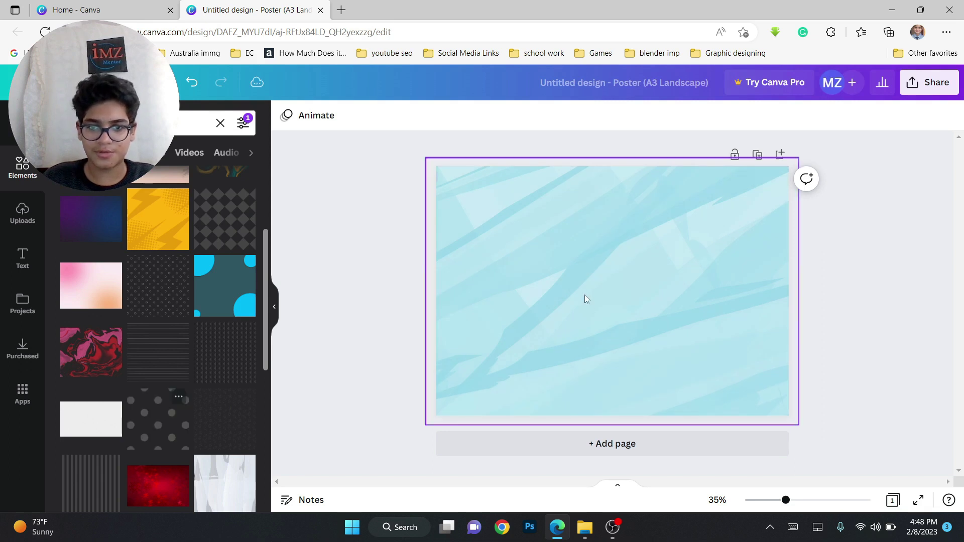
left_click(152, 424)
left_click_drag(712, 391, 842, 445)
left_click(895, 116)
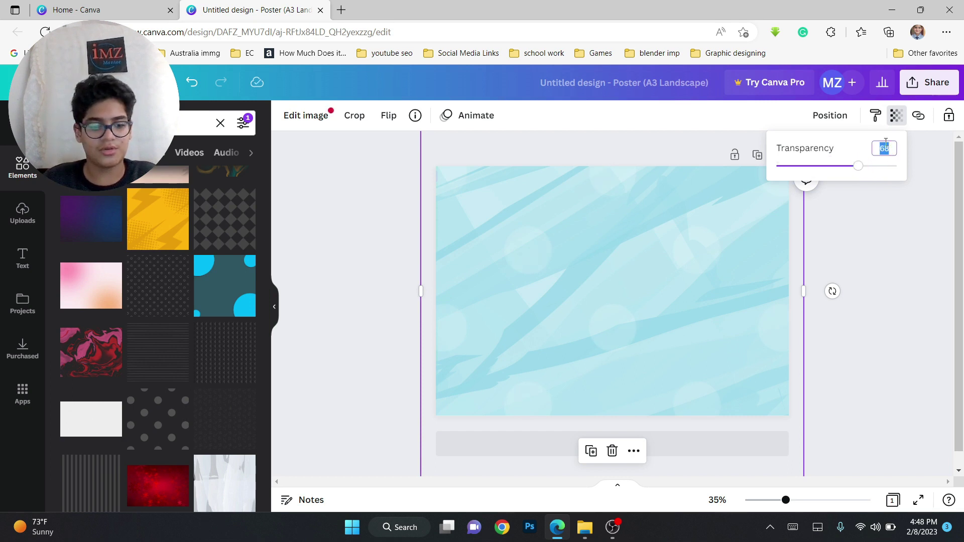
left_click(891, 280)
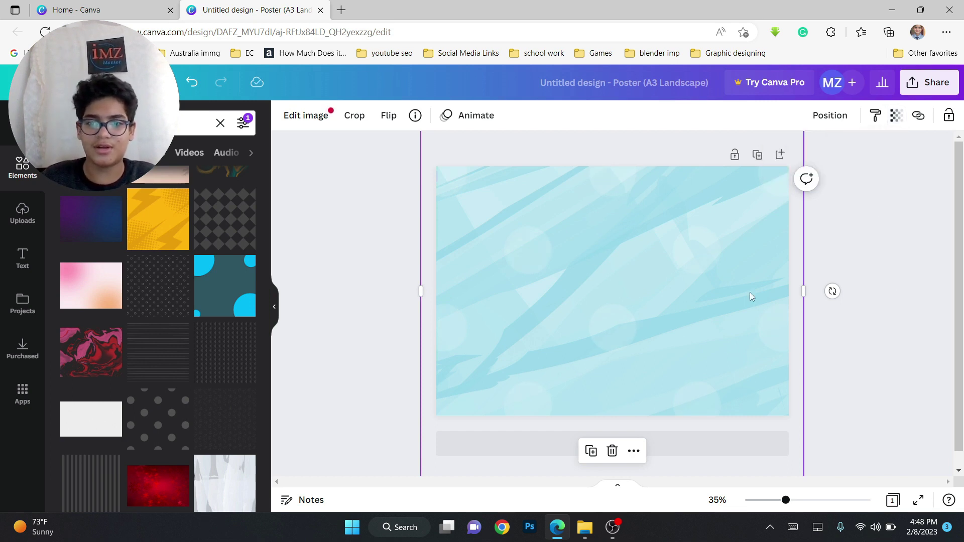
left_click(881, 237)
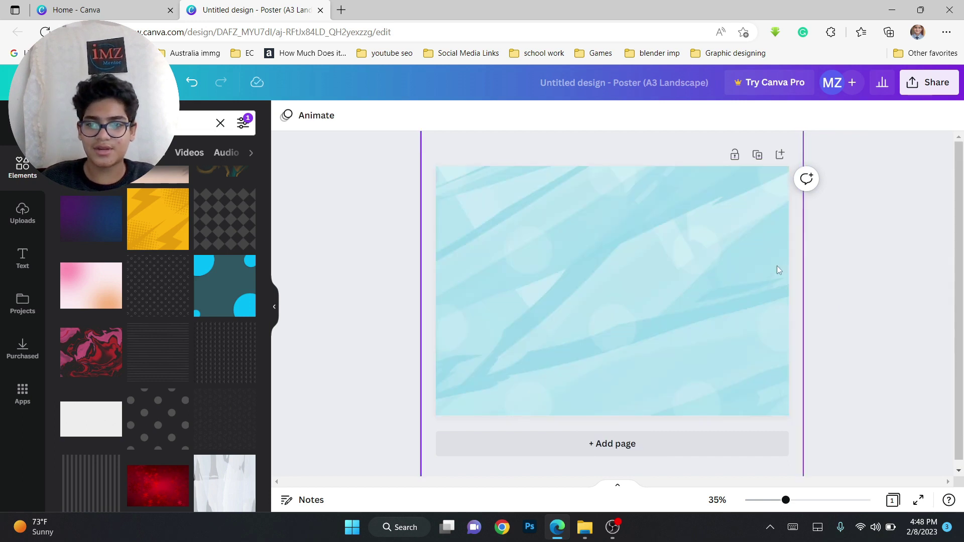
scroll(189, 290, "down", 1)
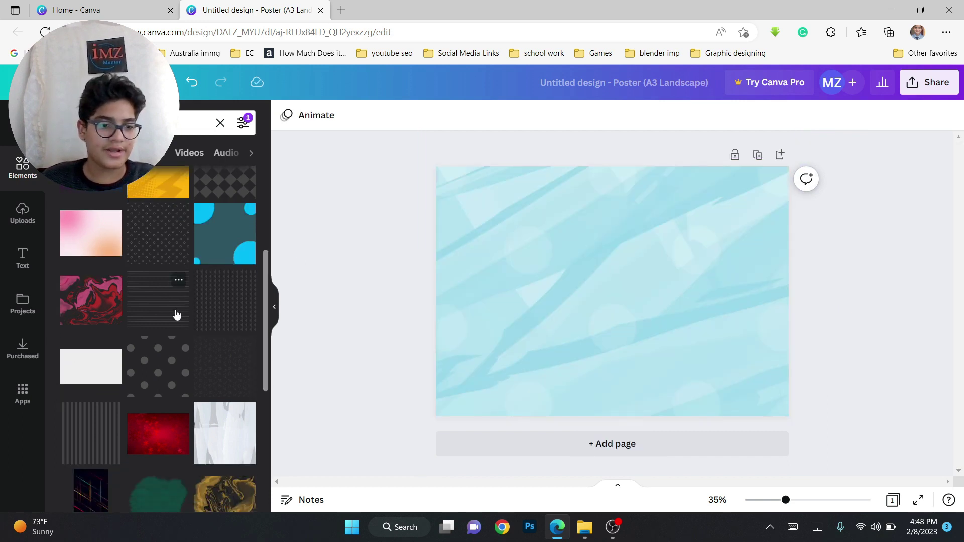
- Add the GLOW text style, replace its word with 'IMZ MENTOR', and move it up the page
left_click(27, 257)
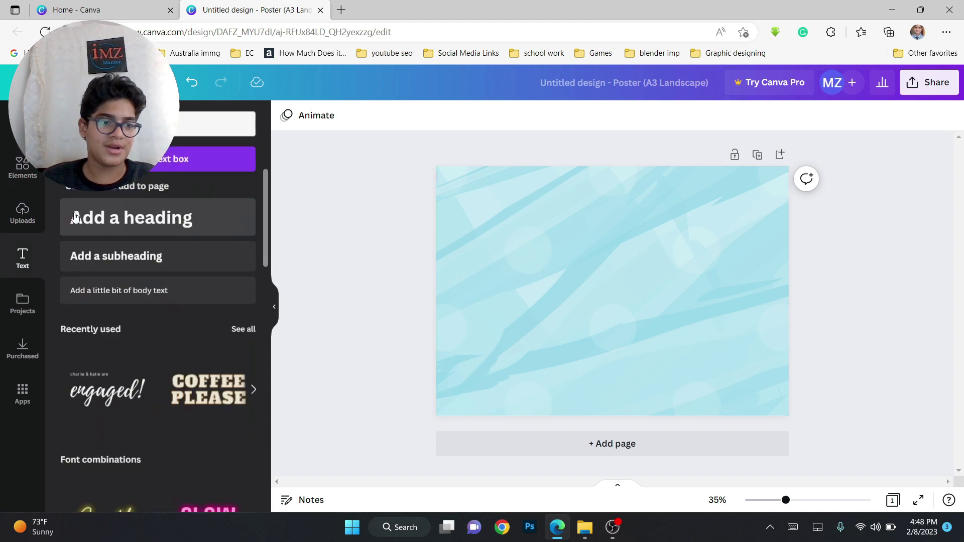
scroll(229, 414, "down", 2)
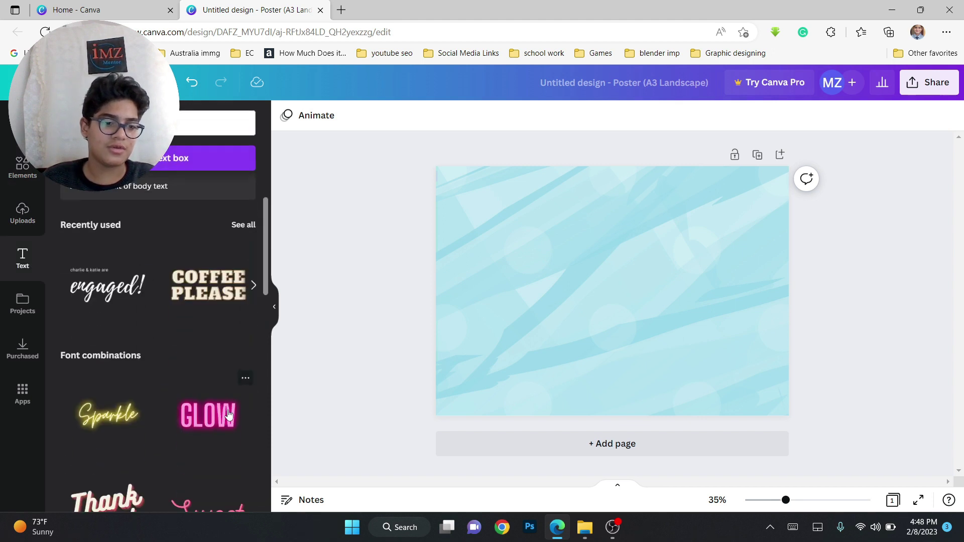
left_click(197, 415)
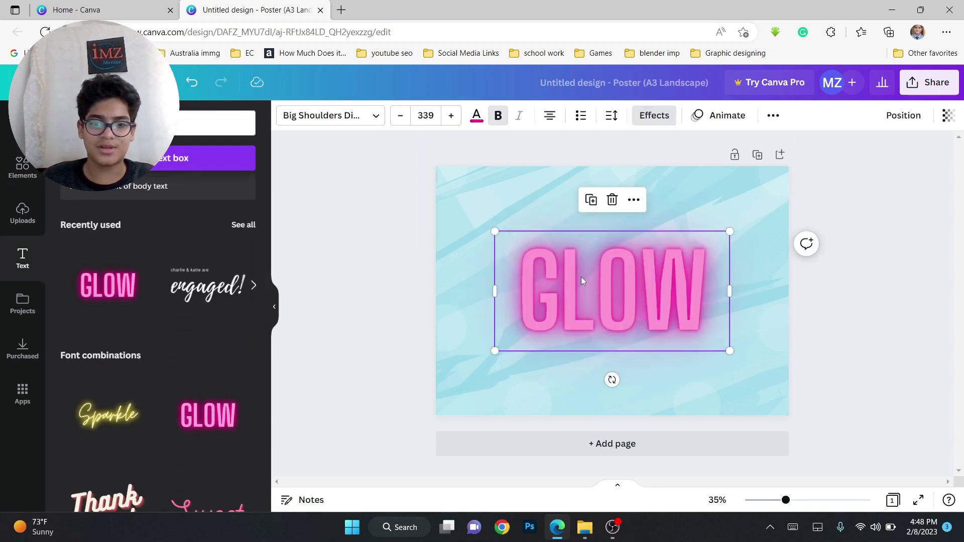
double_click(595, 282)
key("BackSpace")
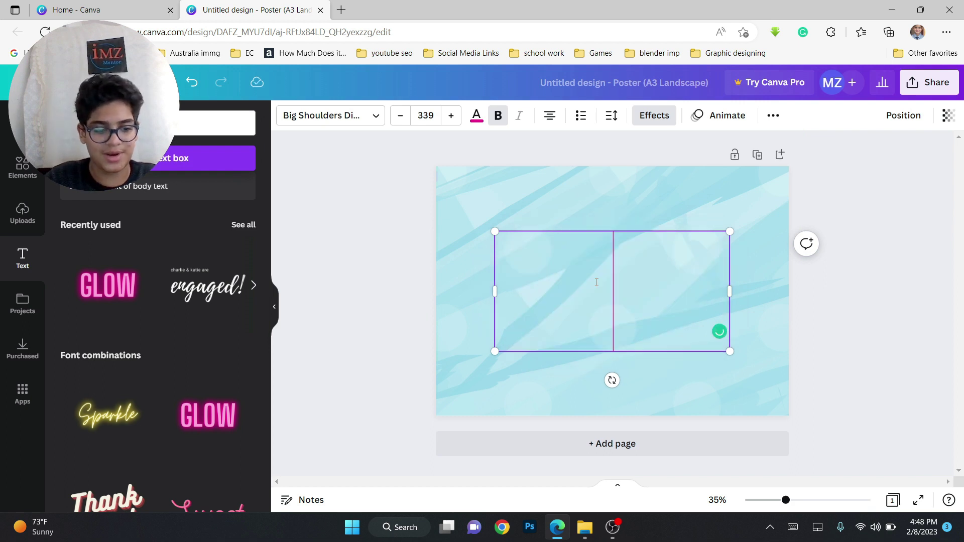
type("IMZ M")
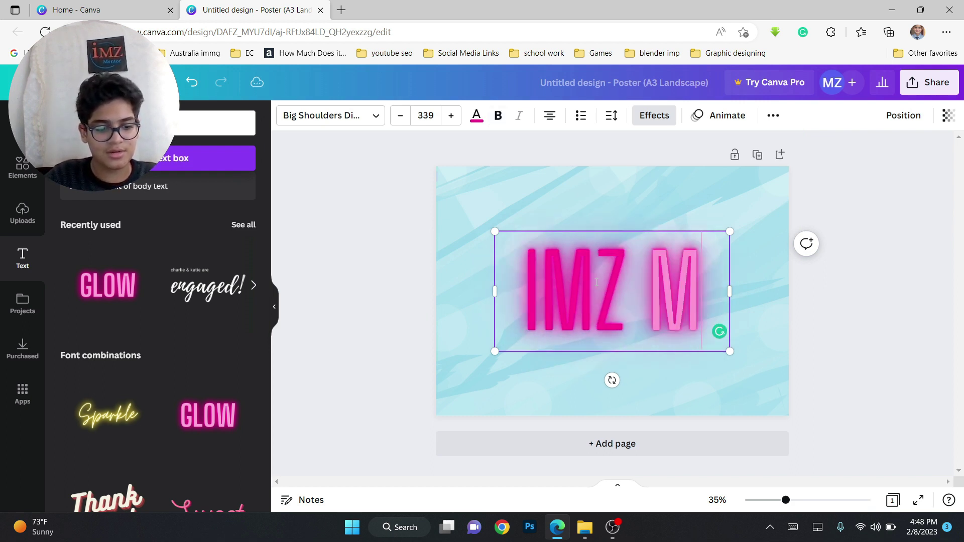
type("ENTOR")
left_click(391, 224)
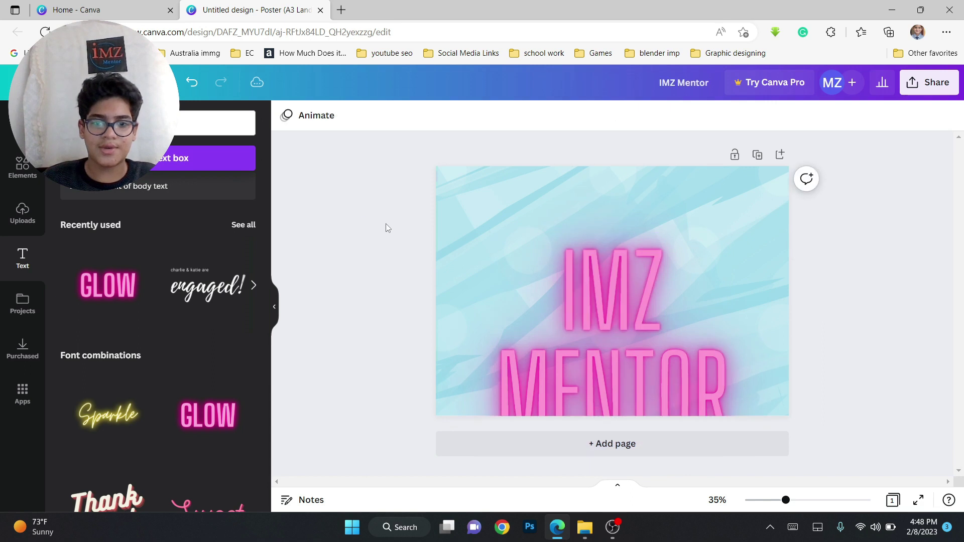
left_click_drag(593, 274, 588, 234)
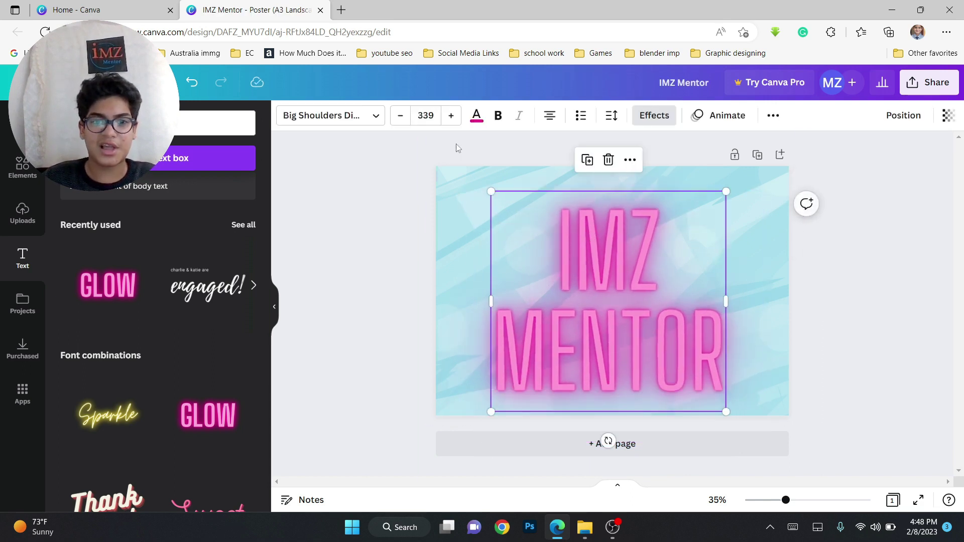
- Change the IMZ MENTOR heading colour to indigo
left_click(475, 117)
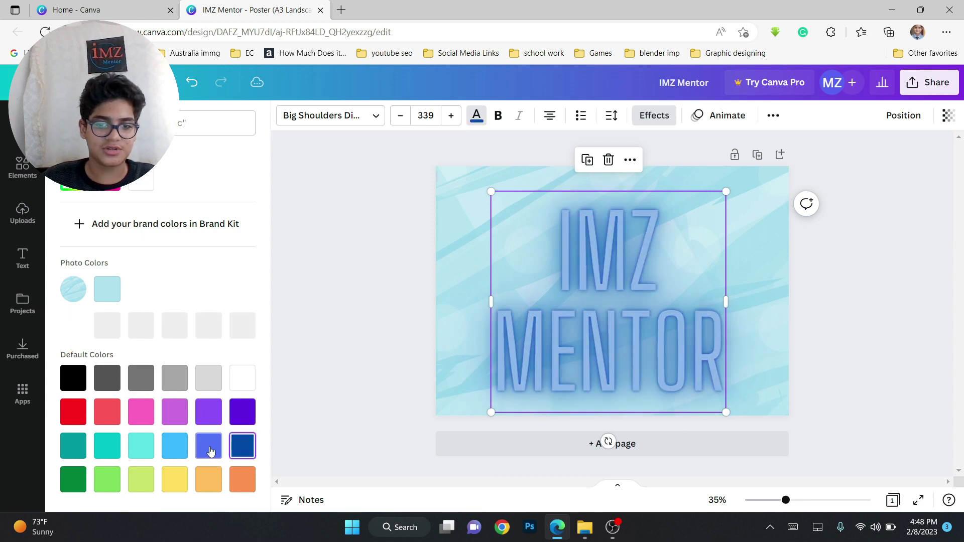
left_click(173, 447)
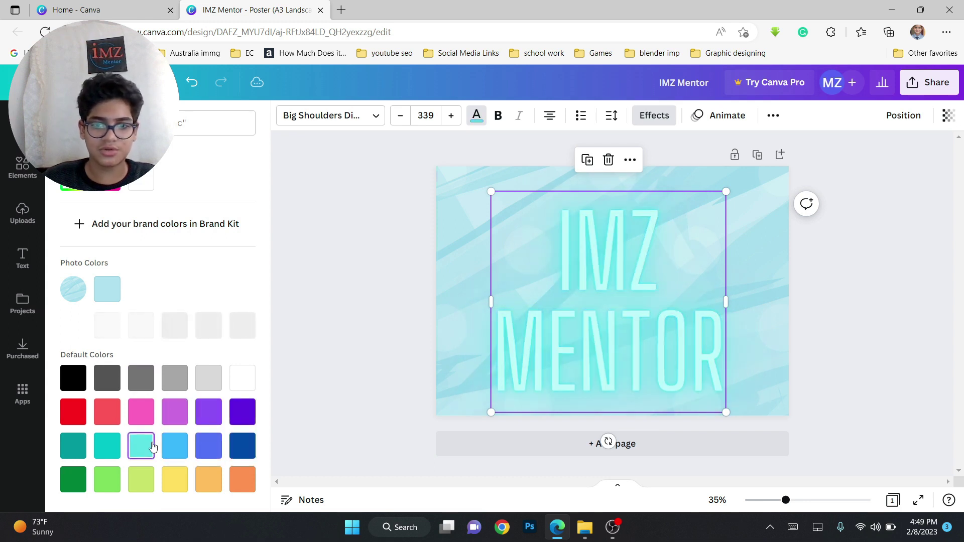
left_click(206, 447)
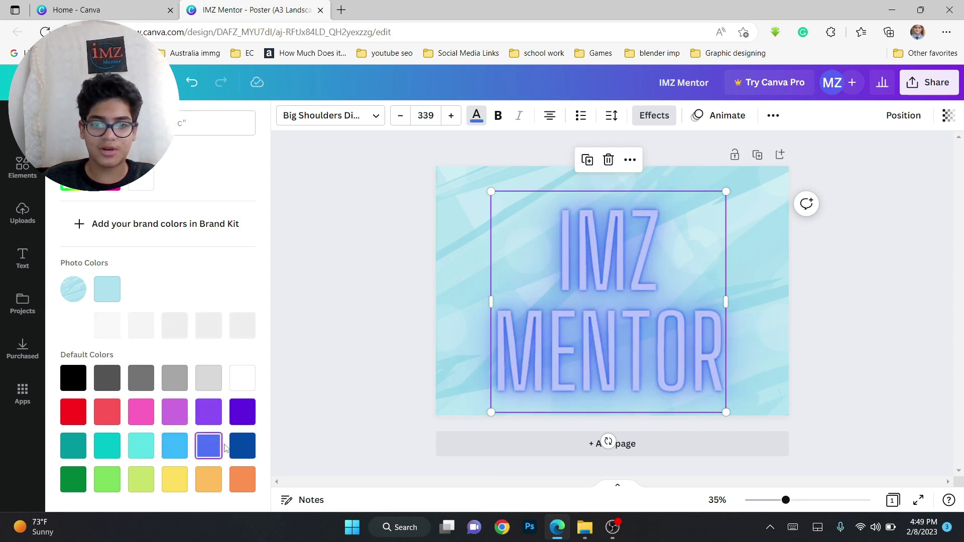
left_click(335, 363)
left_click(368, 251)
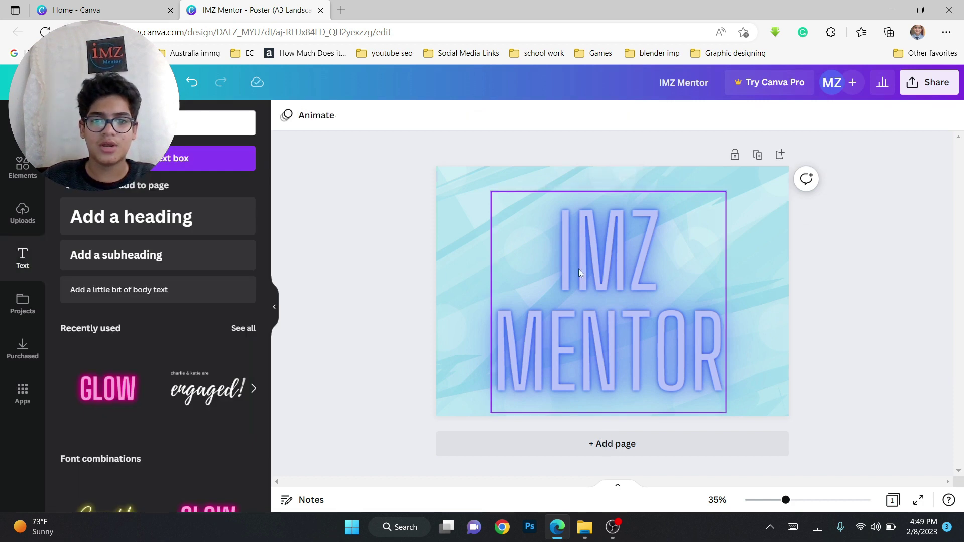
- Keep the heading unbolded and raise its font size from 339 to 340
left_click(607, 262)
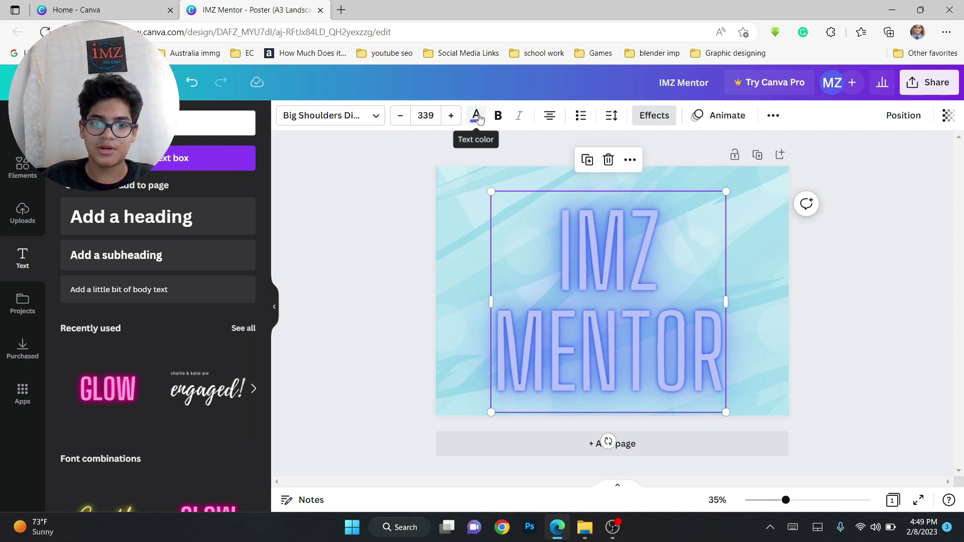
left_click(499, 116)
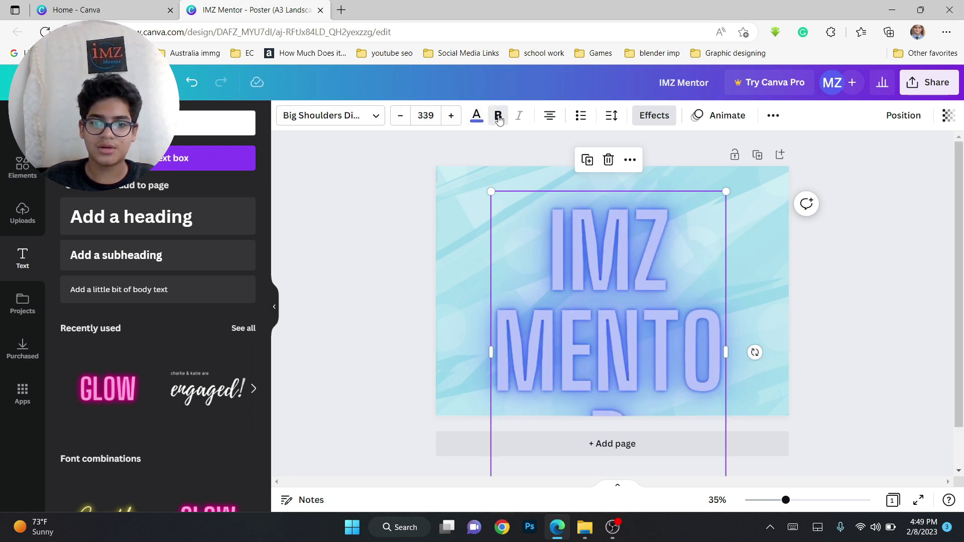
left_click(498, 117)
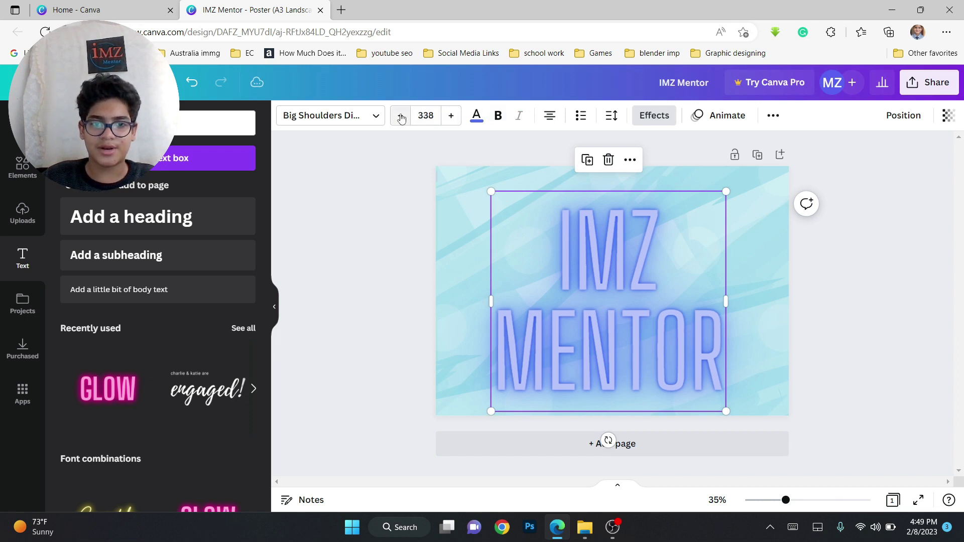
left_click(450, 115)
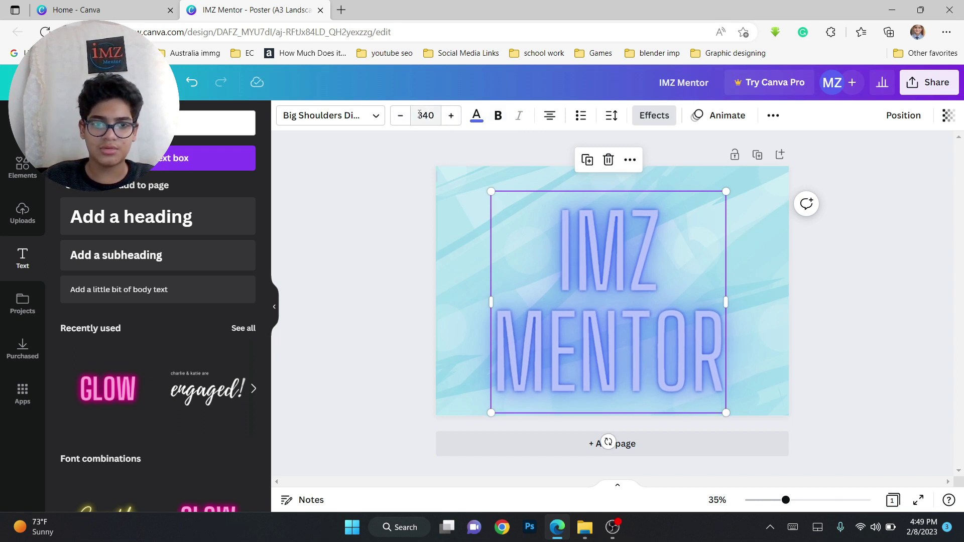
left_click(378, 116)
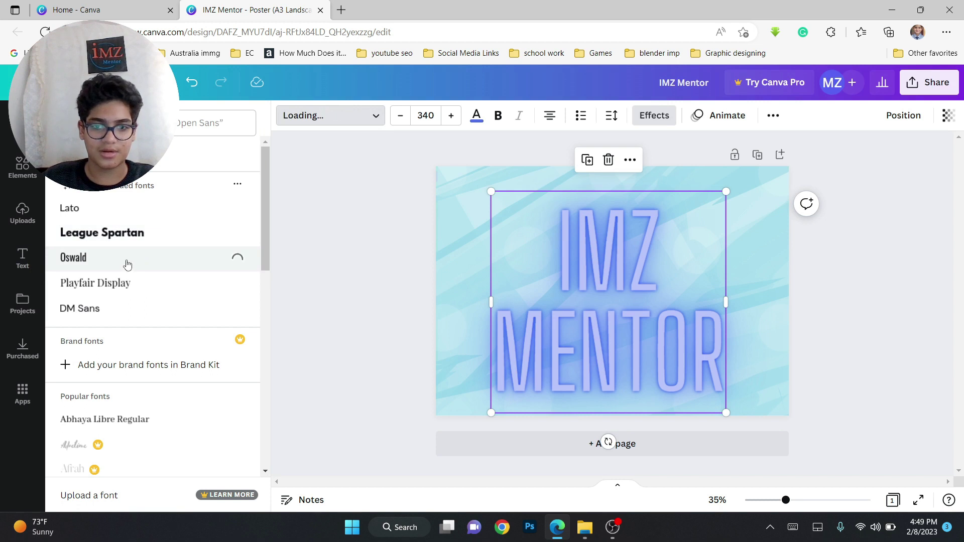
- Set the heading in Playfair Display, shrink it to size 185 on two lines across the top
left_click(117, 284)
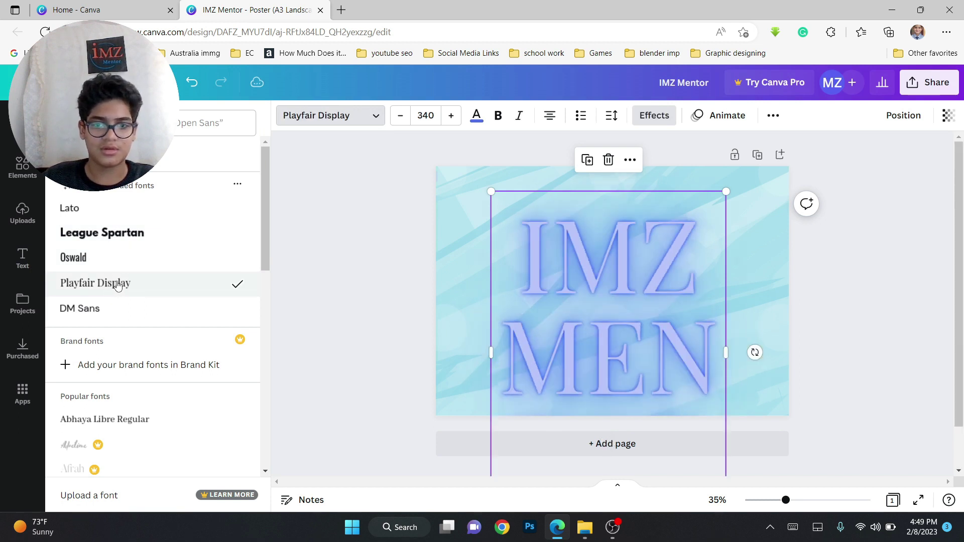
left_click(496, 203)
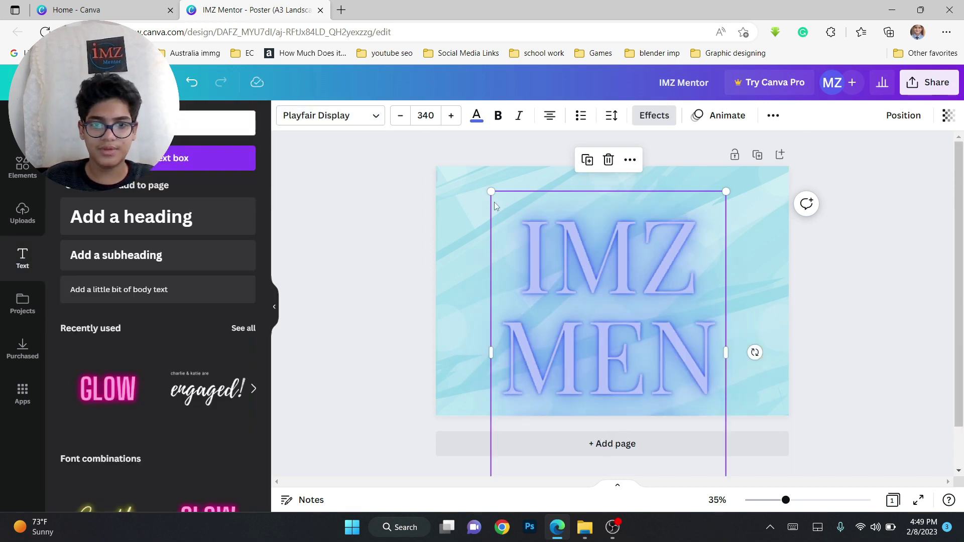
left_click_drag(490, 195, 549, 264)
left_click_drag(602, 309, 510, 224)
left_click_drag(589, 275, 619, 269)
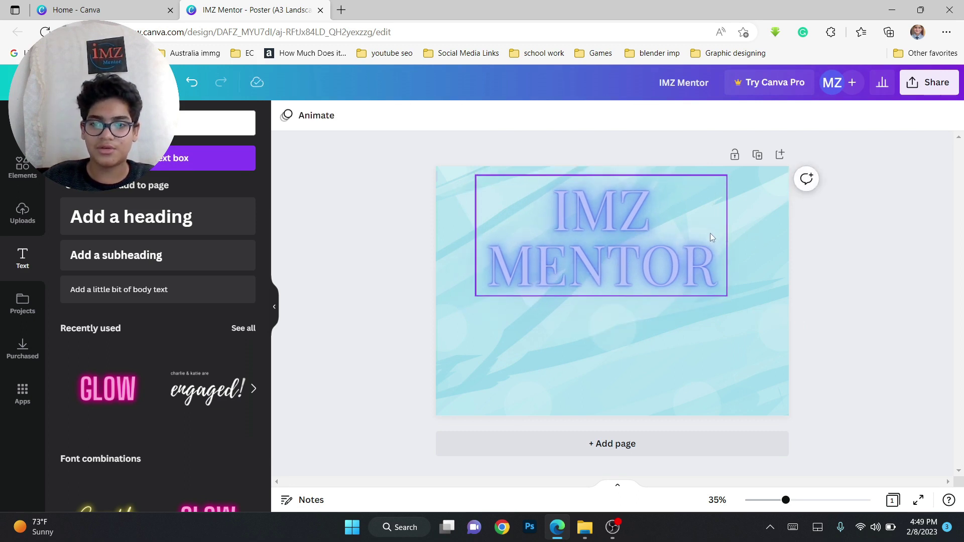
left_click_drag(710, 237, 710, 237)
left_click(900, 271)
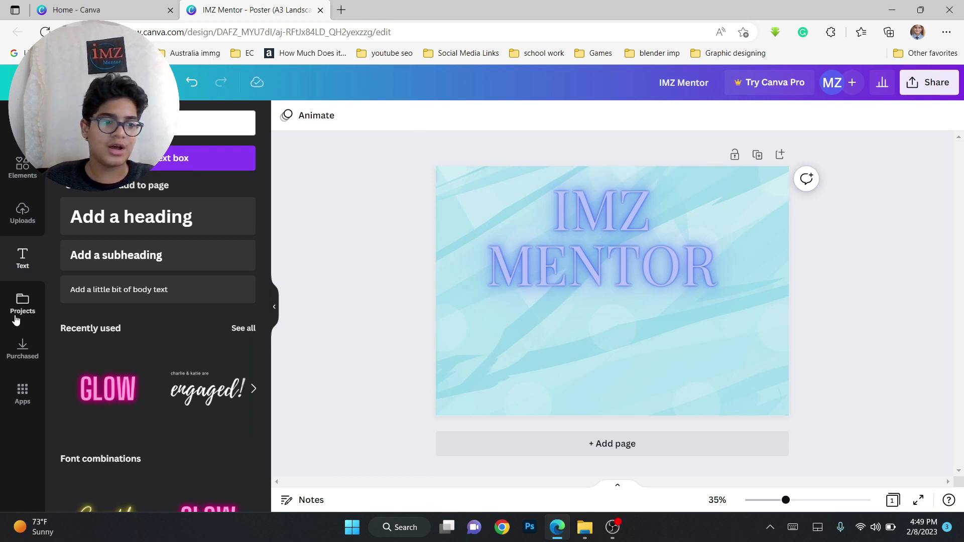
- Start a file upload from Uploads and browse to the C: drive
left_click(24, 213)
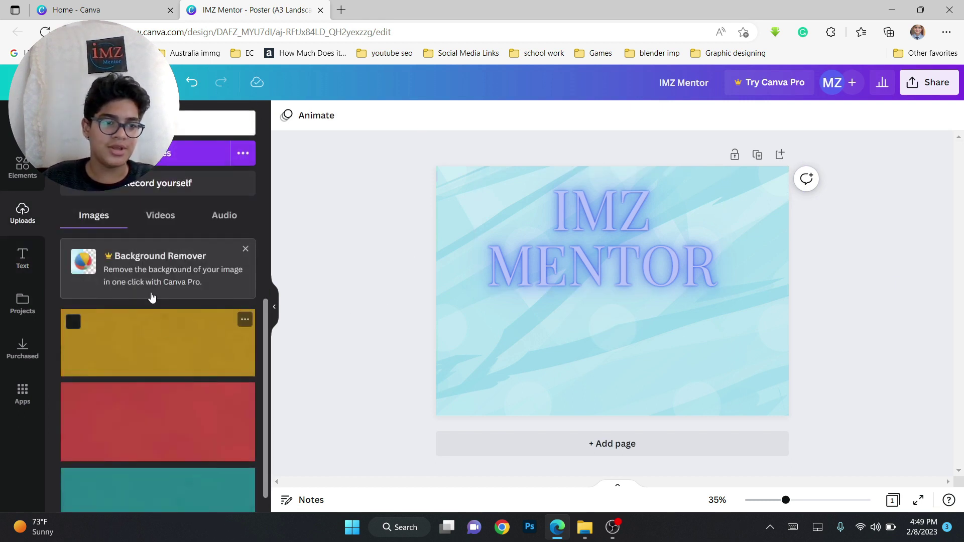
left_click(165, 158)
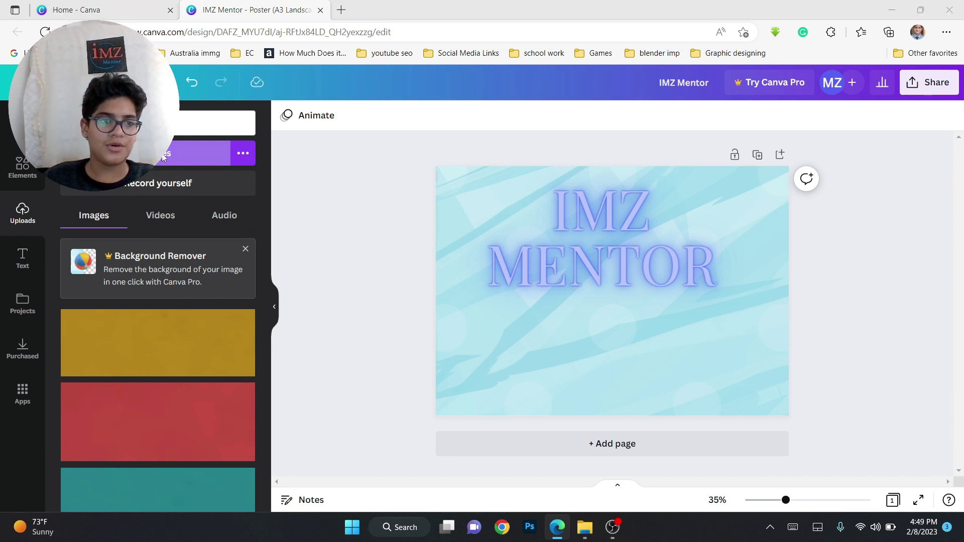
scroll(60, 188, "down", 5)
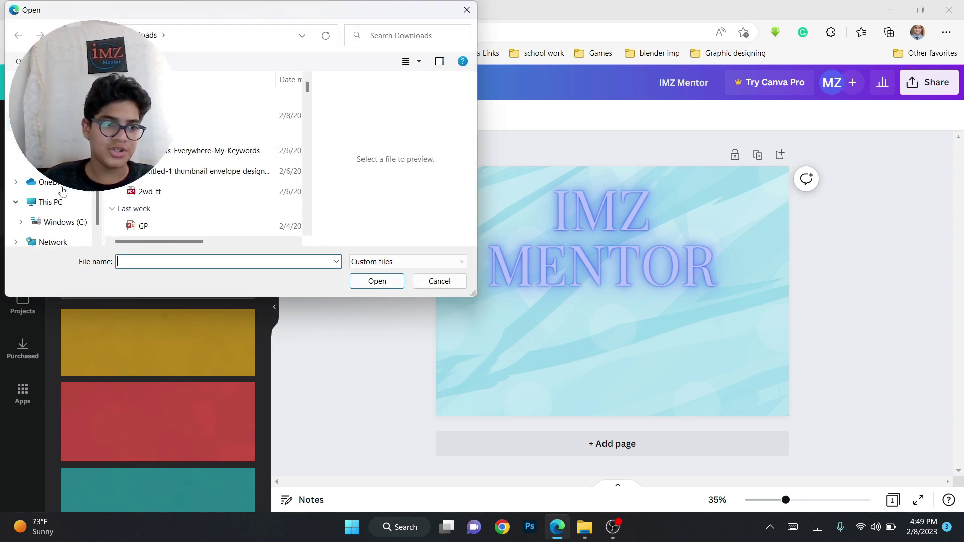
left_click(65, 222)
scroll(185, 201, "down", 2)
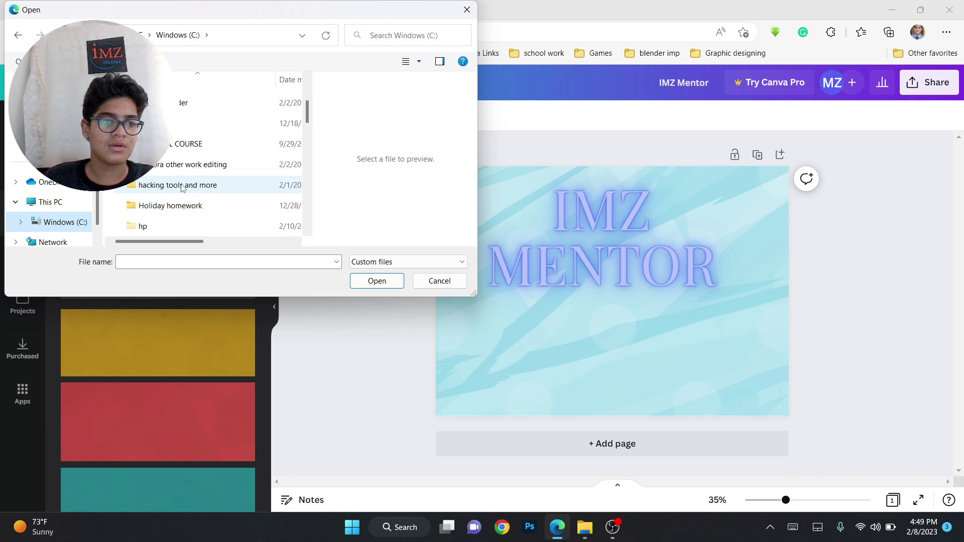
scroll(190, 200, "up", 1)
scroll(189, 200, "down", 1)
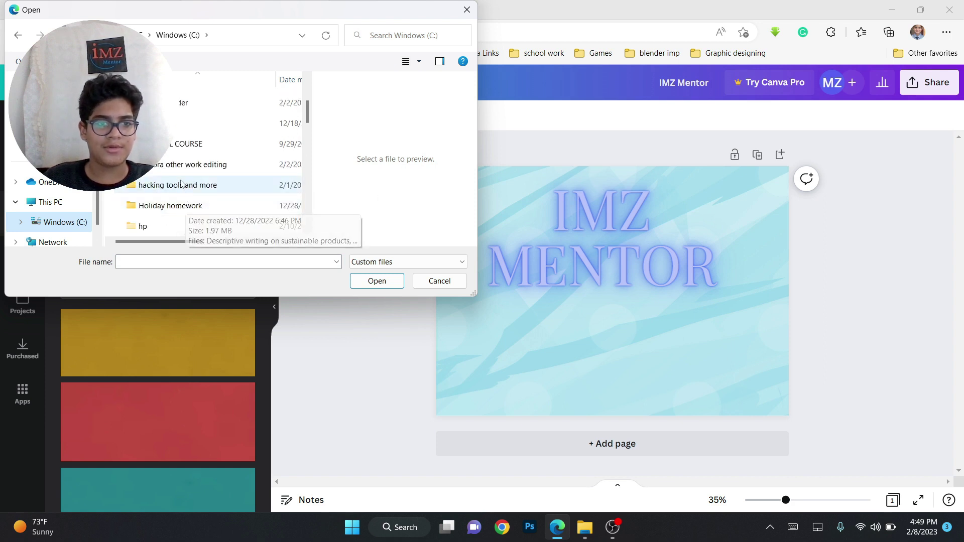
scroll(184, 186, "down", 1)
- Navigate through My work to the Logos folder and upload Done sheeesh-01
double_click(182, 178)
double_click(125, 124)
double_click(151, 142)
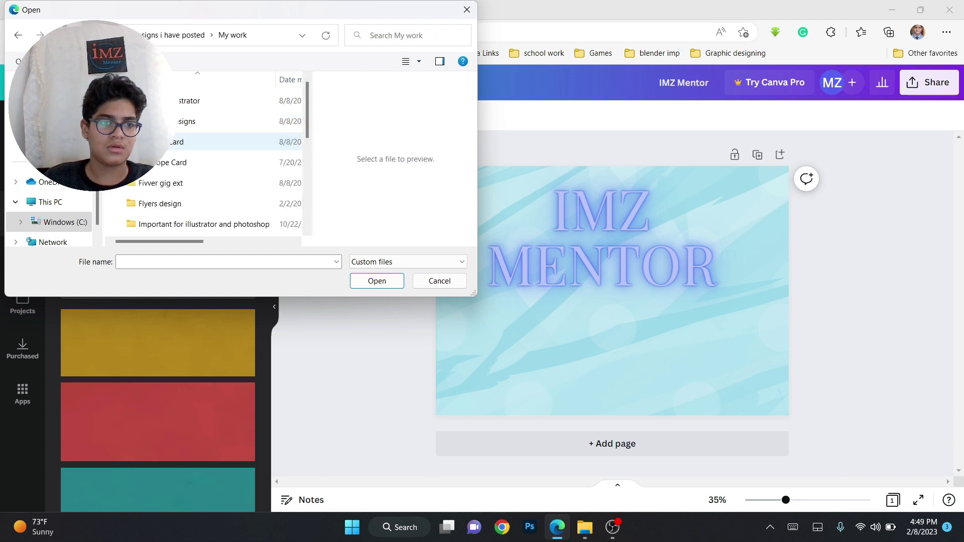
scroll(169, 204, "down", 2)
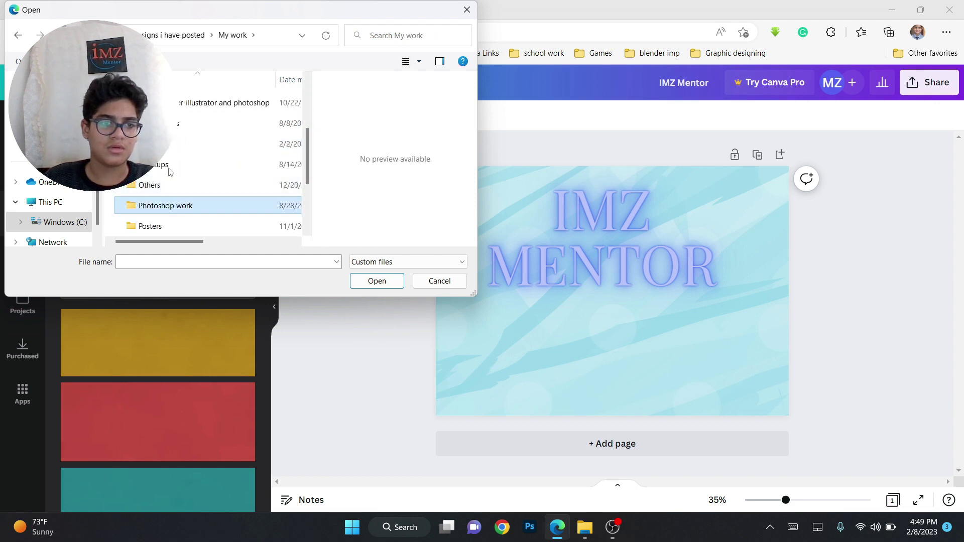
double_click(169, 148)
left_click(169, 187)
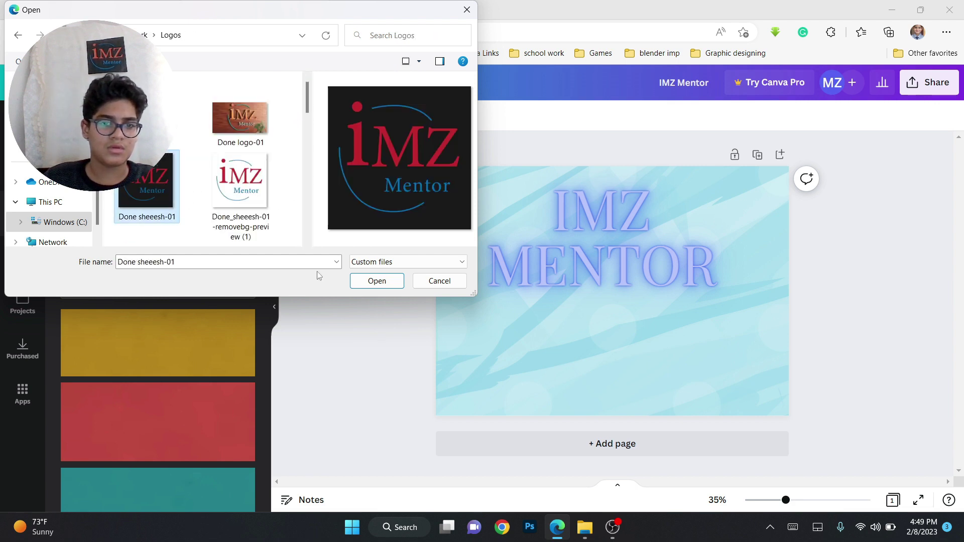
left_click(363, 283)
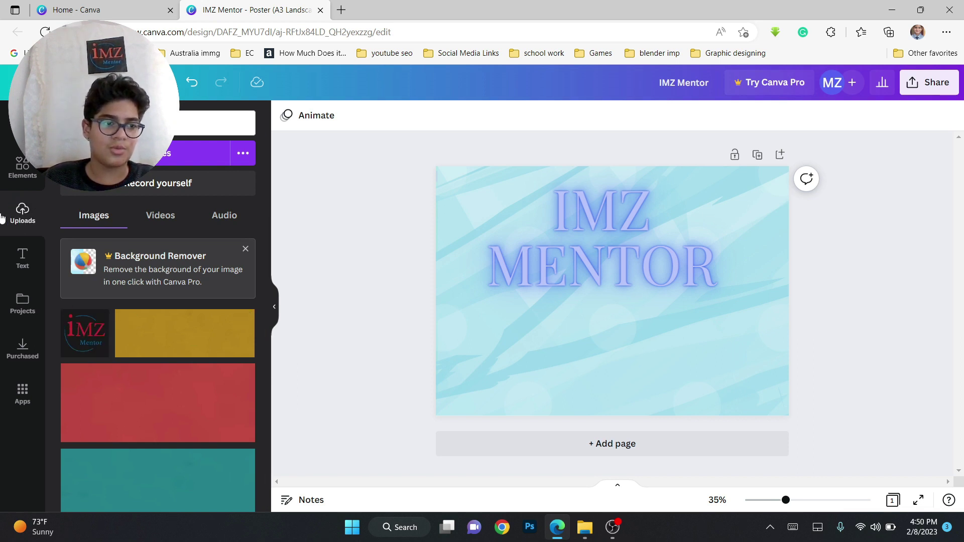
- Drop the uploaded IMZ logo onto the poster and set its transparency to 100
left_click_drag(82, 340, 501, 348)
left_click_drag(582, 234, 753, 288)
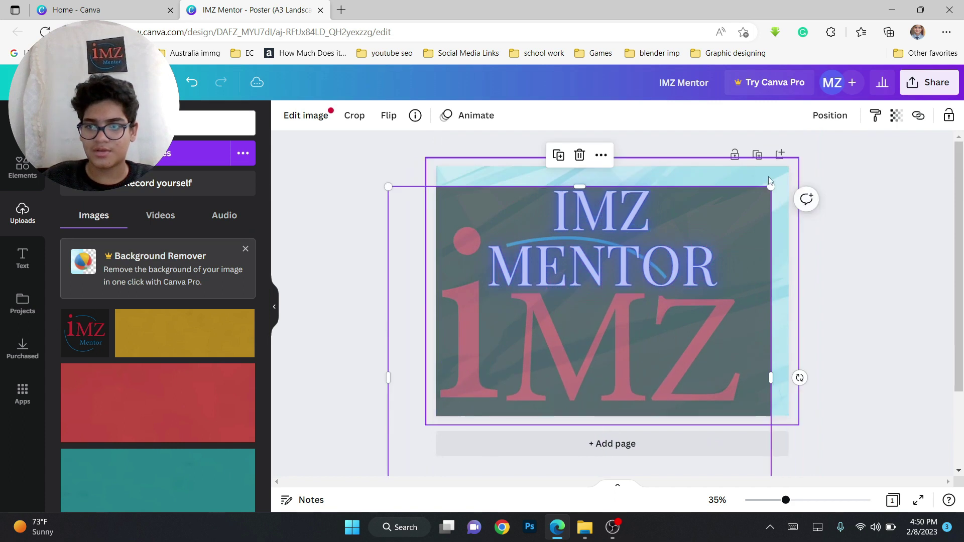
left_click_drag(770, 186, 712, 244)
left_click(895, 116)
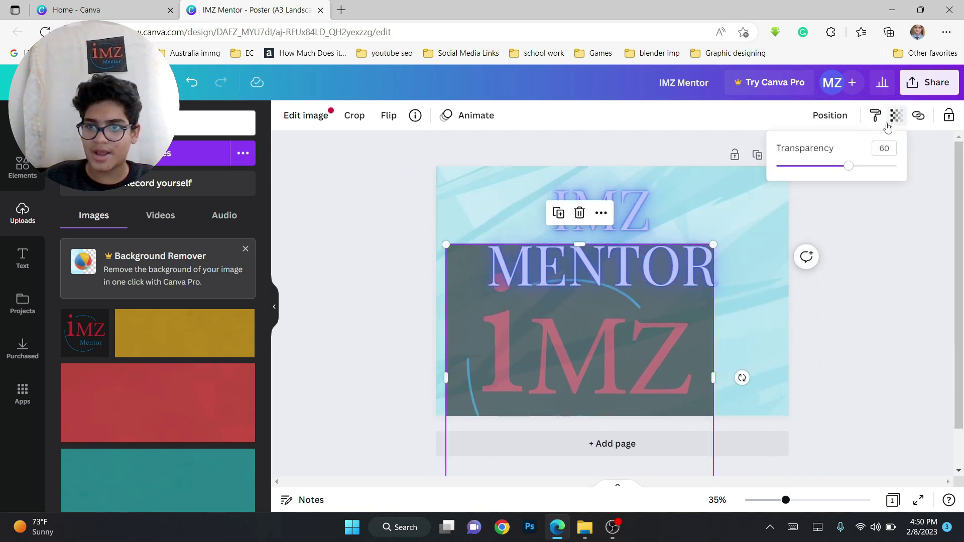
left_click_drag(850, 171, 895, 165)
left_click(673, 334)
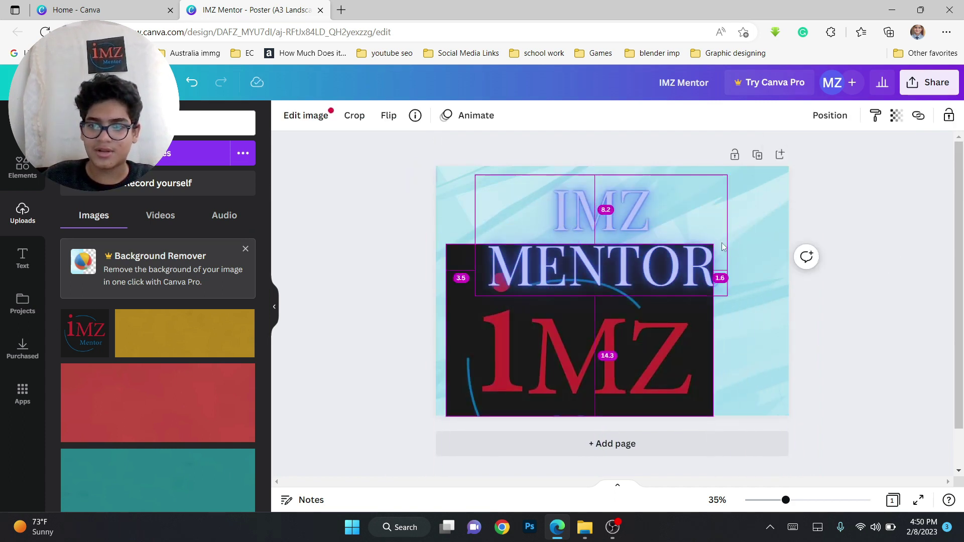
- Shrink the logo to a small square centred beneath the IMZ MENTOR heading
left_click_drag(713, 245, 640, 317)
left_click_drag(628, 365, 657, 354)
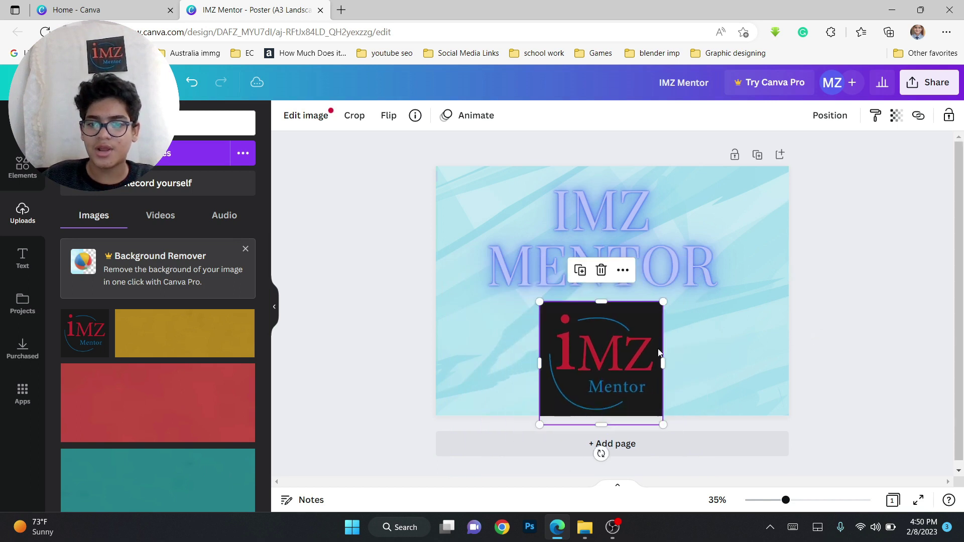
left_click_drag(662, 307, 643, 324)
- Recolour the IMZ MENTOR heading text red using the Default Colors palette
left_click(716, 257)
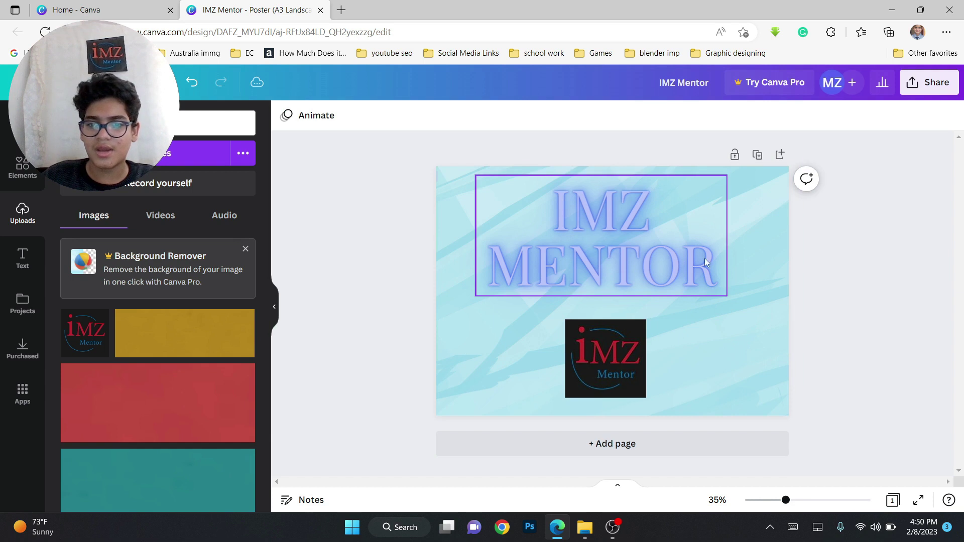
left_click(481, 120)
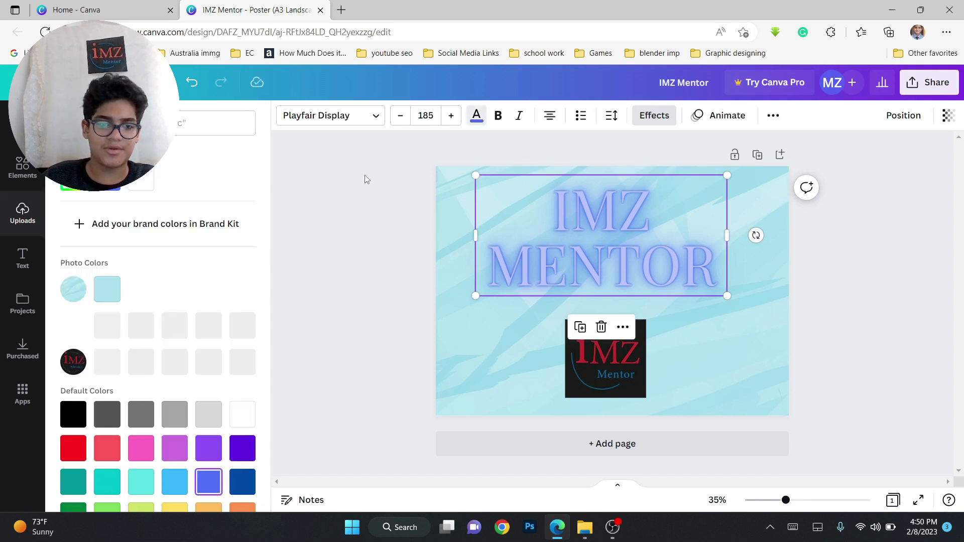
left_click(73, 448)
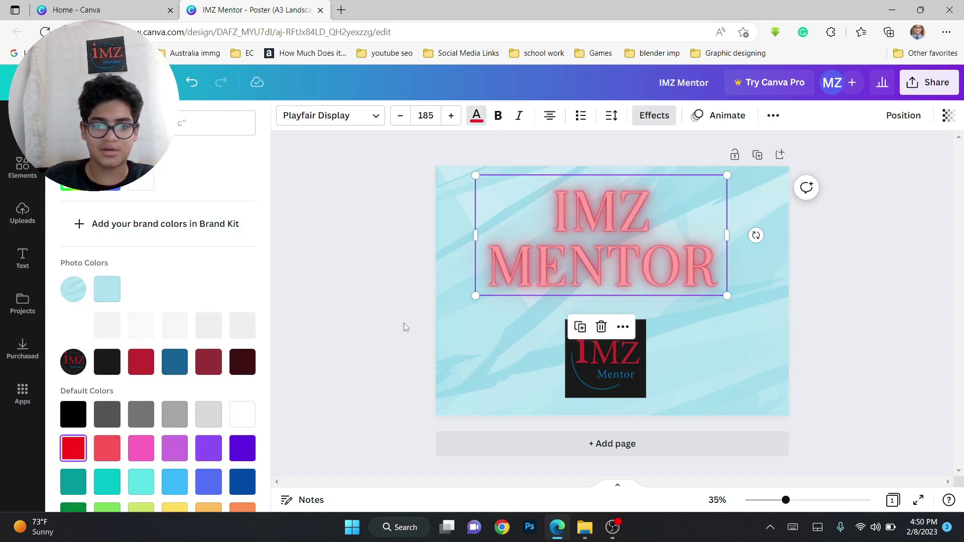
left_click(394, 324)
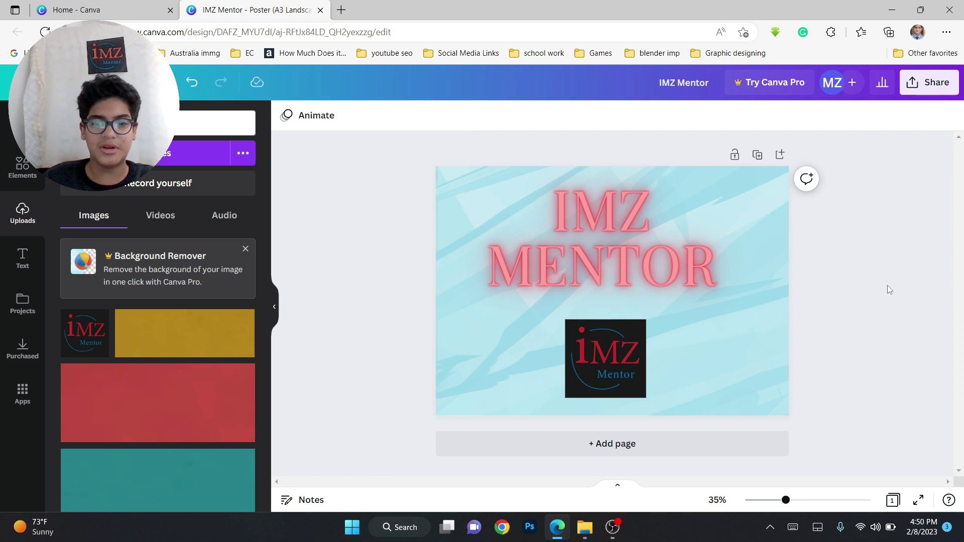